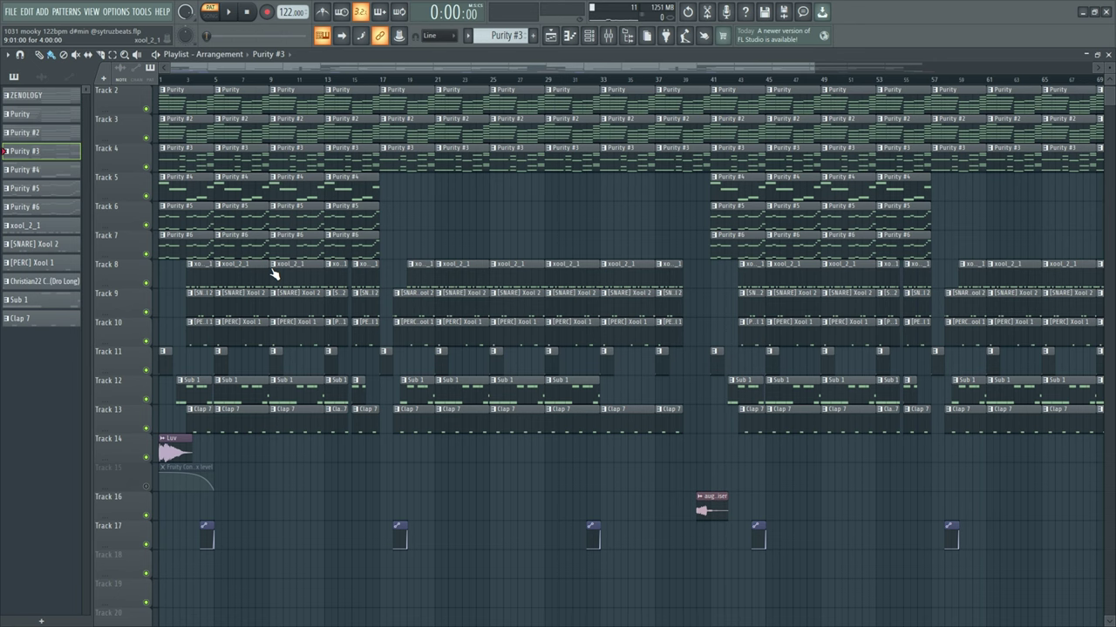
Step: Open the ZENOLOGY chord pattern in the piano roll and select all its notes, then the G#5 note
scroll(250, 259, up, 1)
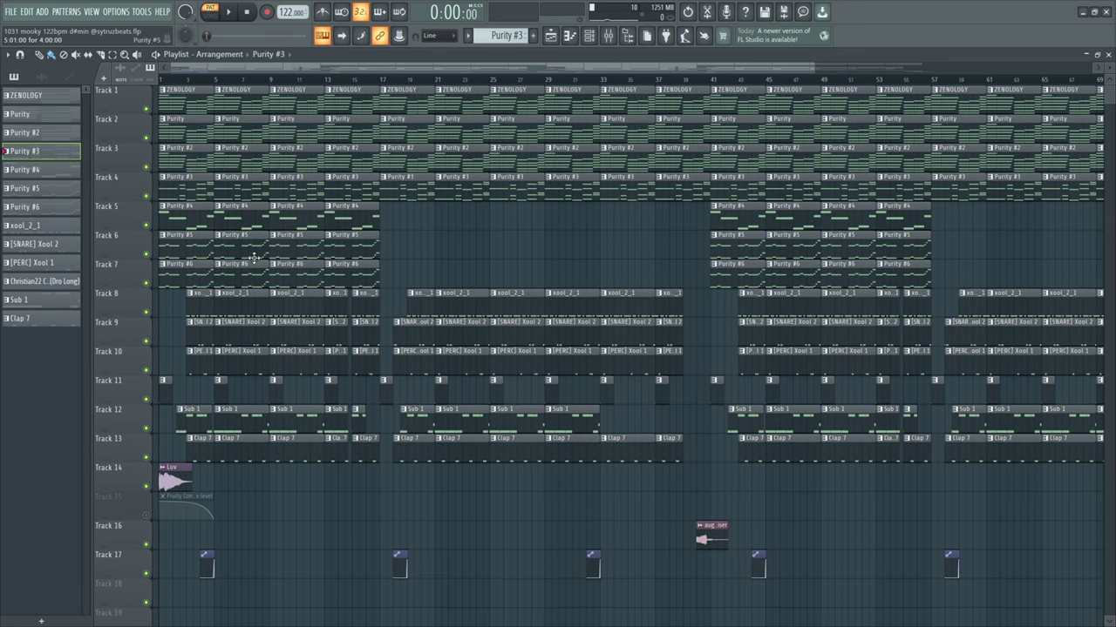
double_click(175, 101)
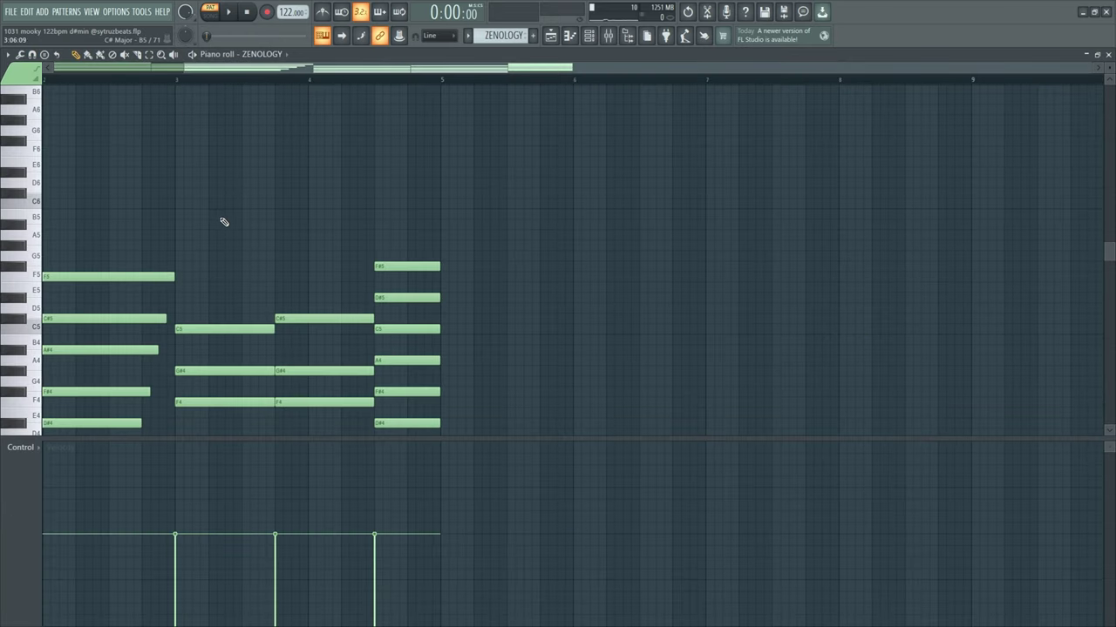
scroll(218, 229, left, 2)
scroll(209, 233, down, 2)
scroll(202, 238, down, 1)
drag(79, 117, 598, 406)
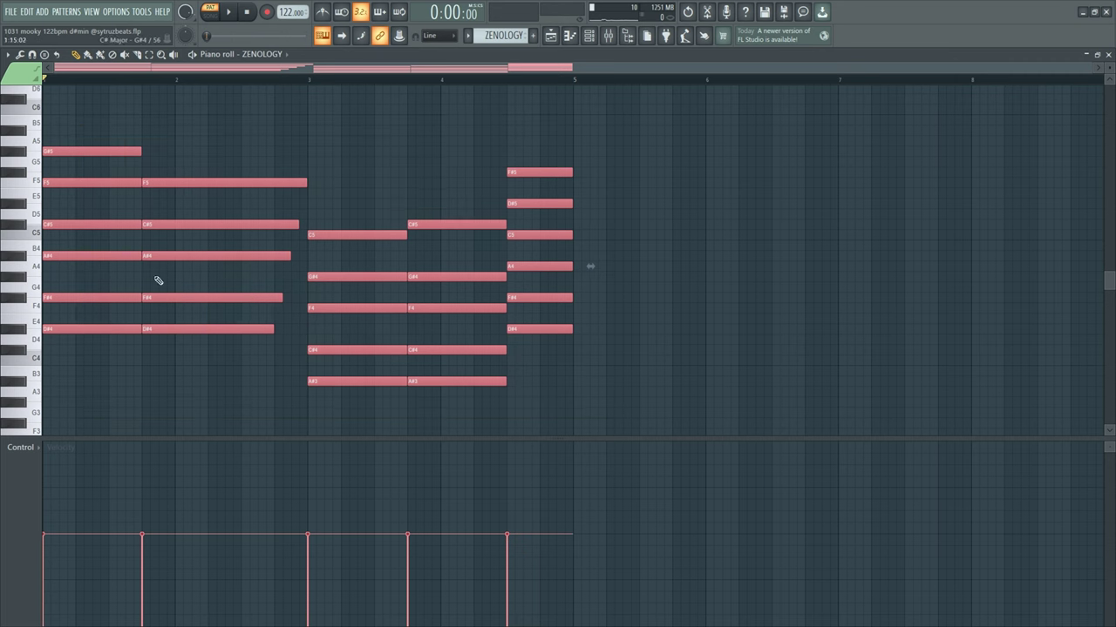
ctrl+scroll(45, 244, up, 2)
ctrl+scroll(75, 228, down, 1)
click(94, 151)
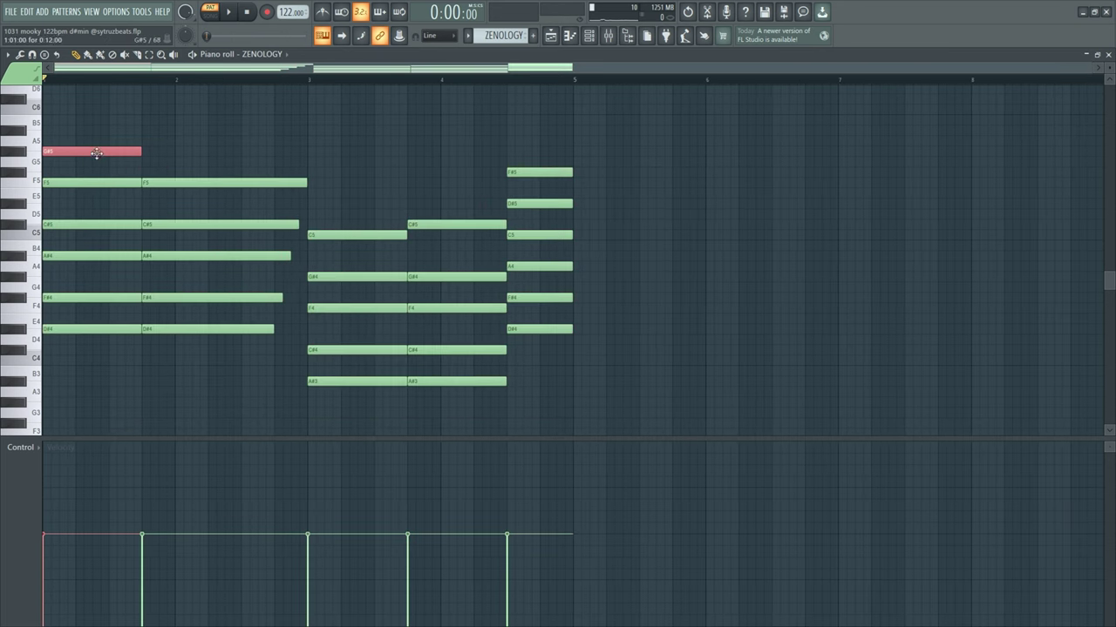
Step: Select the notes of the opening chords, the first chord, then the bar 3–4 chord
drag(70, 116, 204, 341)
ctrl+scroll(112, 363, up, 2)
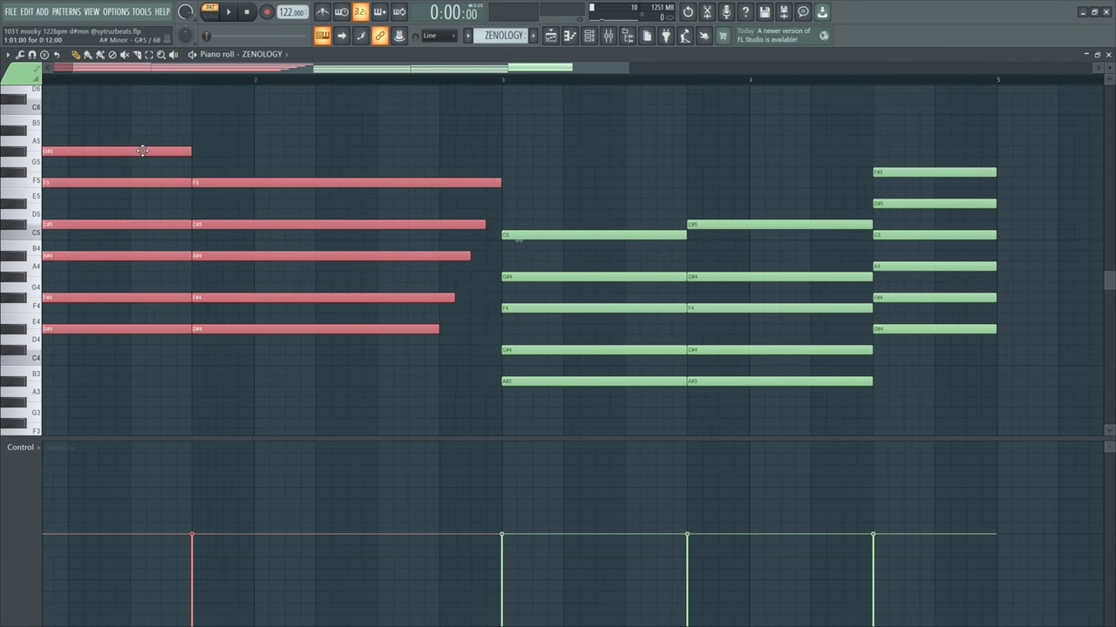
drag(136, 116, 164, 418)
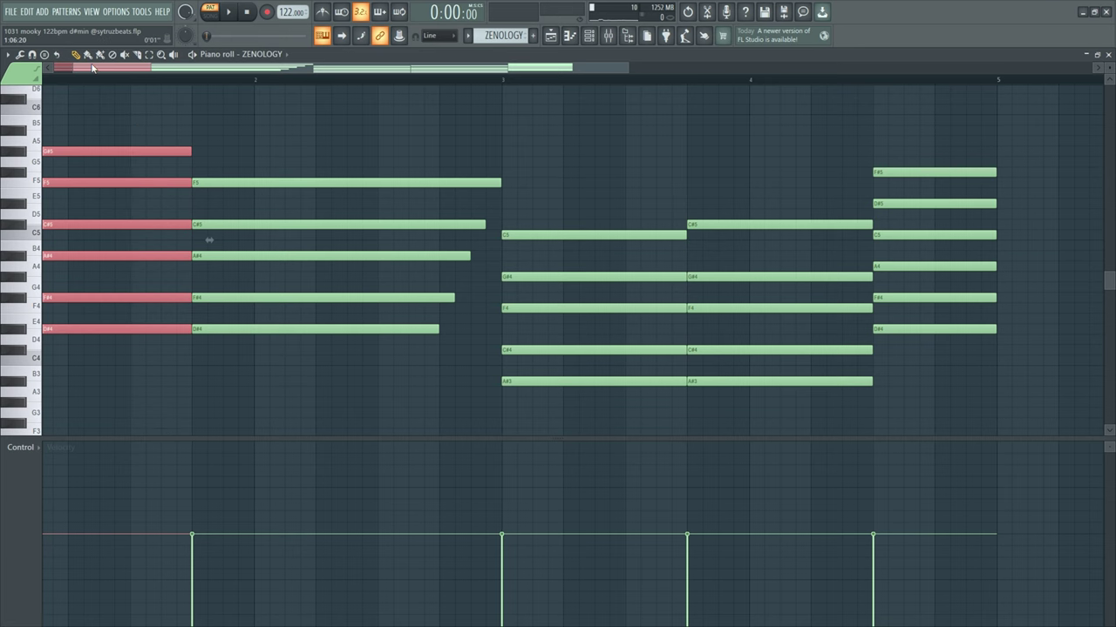
ctrl+scroll(314, 297, down, 3)
scroll(248, 294, up, 2)
click(274, 166)
drag(274, 166, 445, 459)
click(326, 229)
Step: Select the C#5 note in bar 4 and the bar 5 chord, then play the progression
scroll(326, 229, up, 1)
scroll(326, 229, down, 2)
scroll(466, 336, up, 3)
click(440, 306)
scroll(434, 314, down, 2)
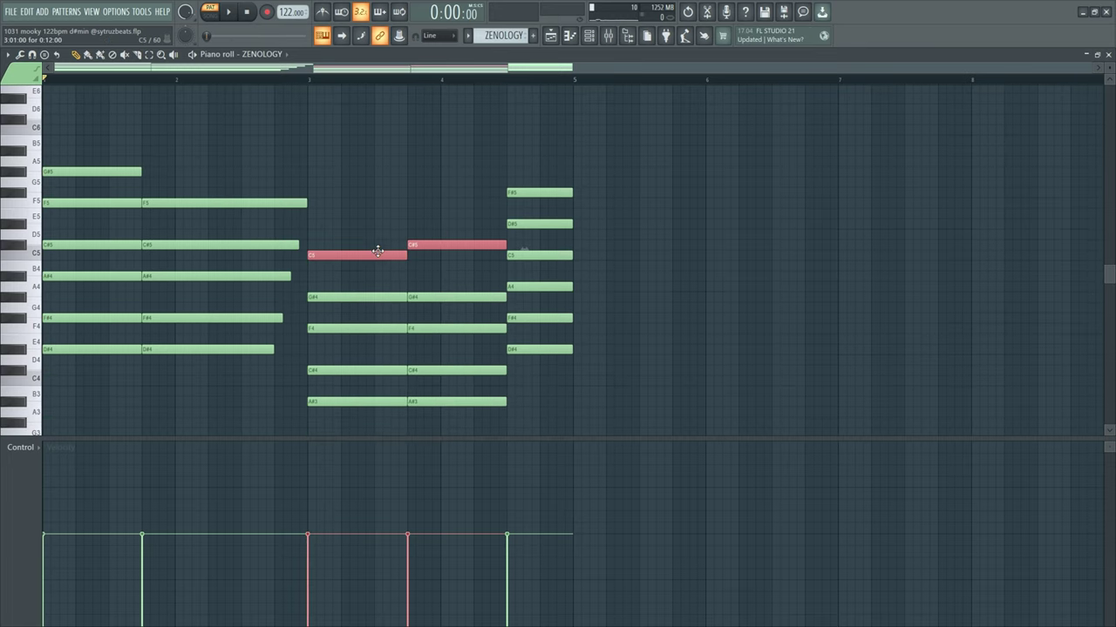
scroll(396, 252, up, 2)
drag(534, 189, 570, 397)
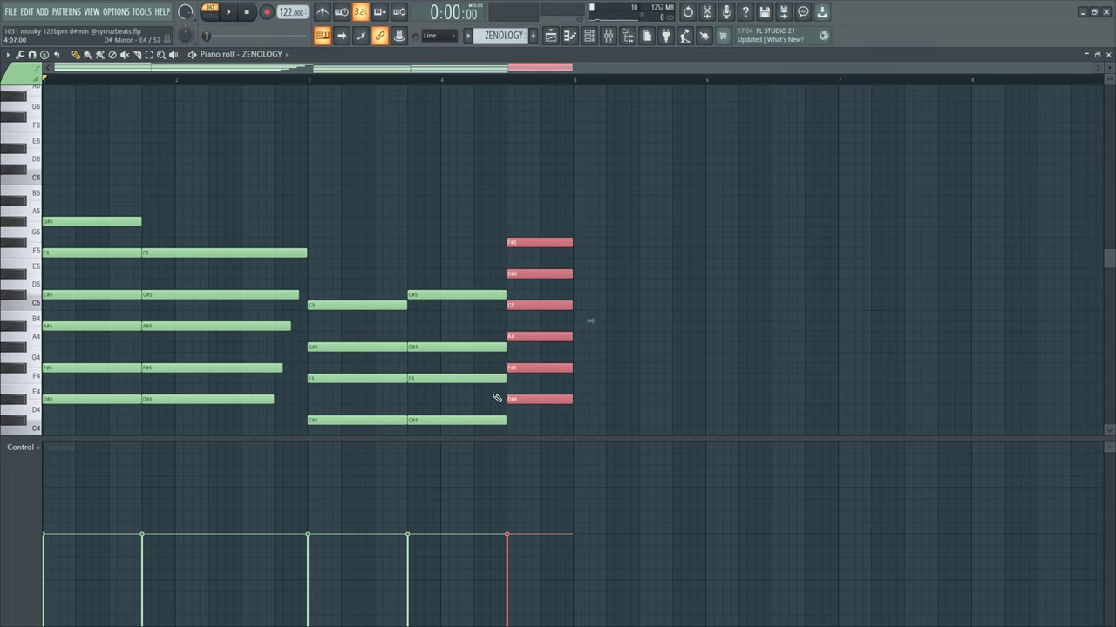
scroll(477, 341, down, 3)
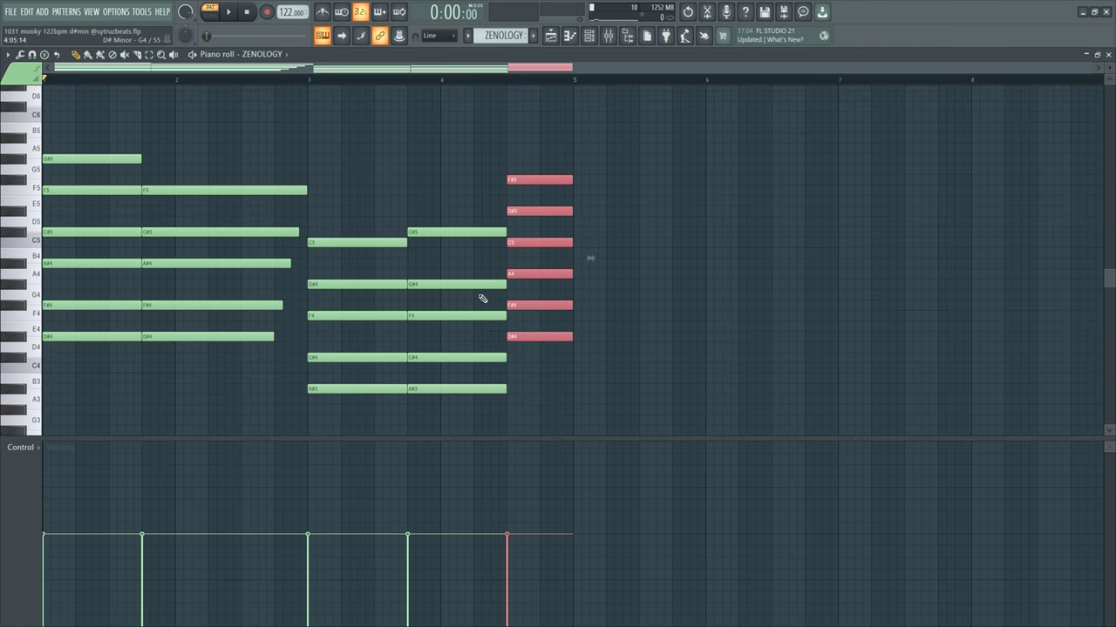
key(space)
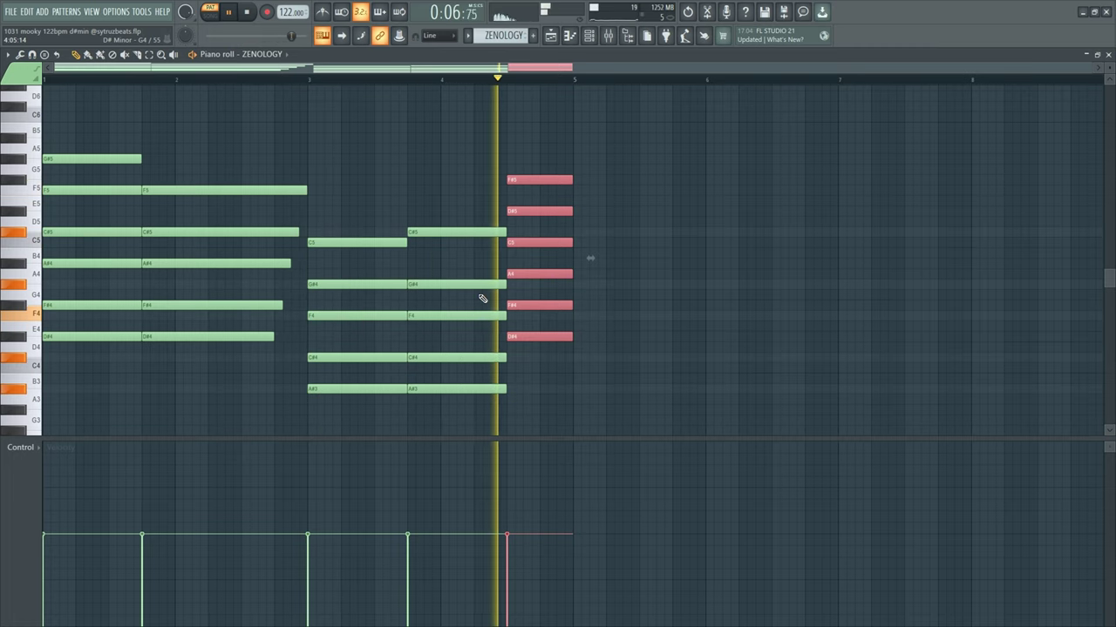
key(space)
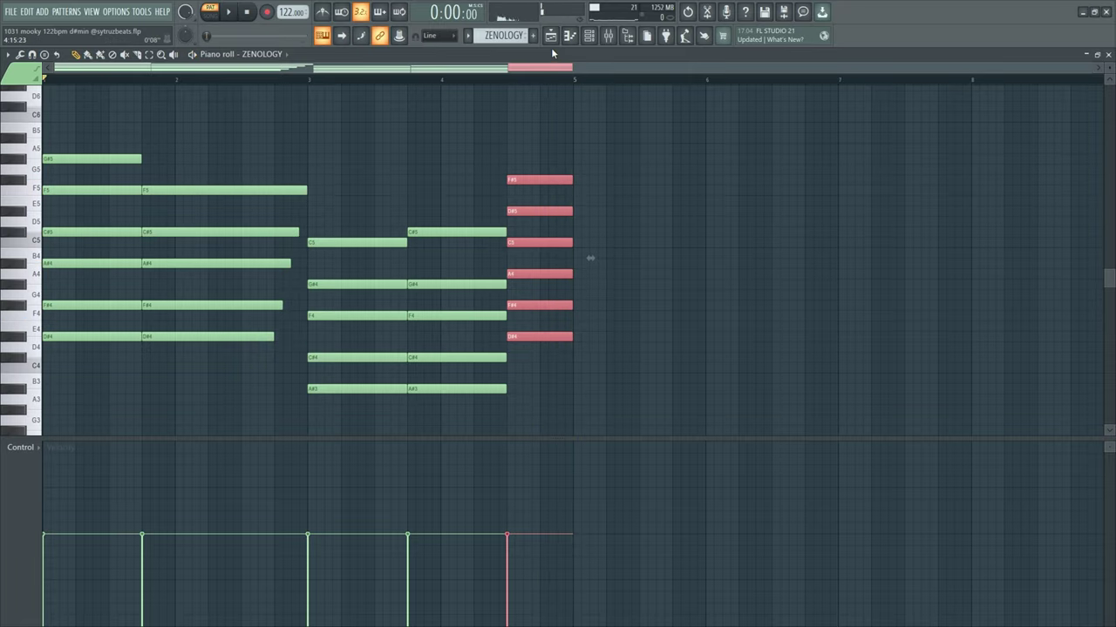
Step: Back in the playlist, select the clips on Tracks 2 and 3, then the Purity #2 clip
click(551, 40)
scroll(111, 178, up, 5)
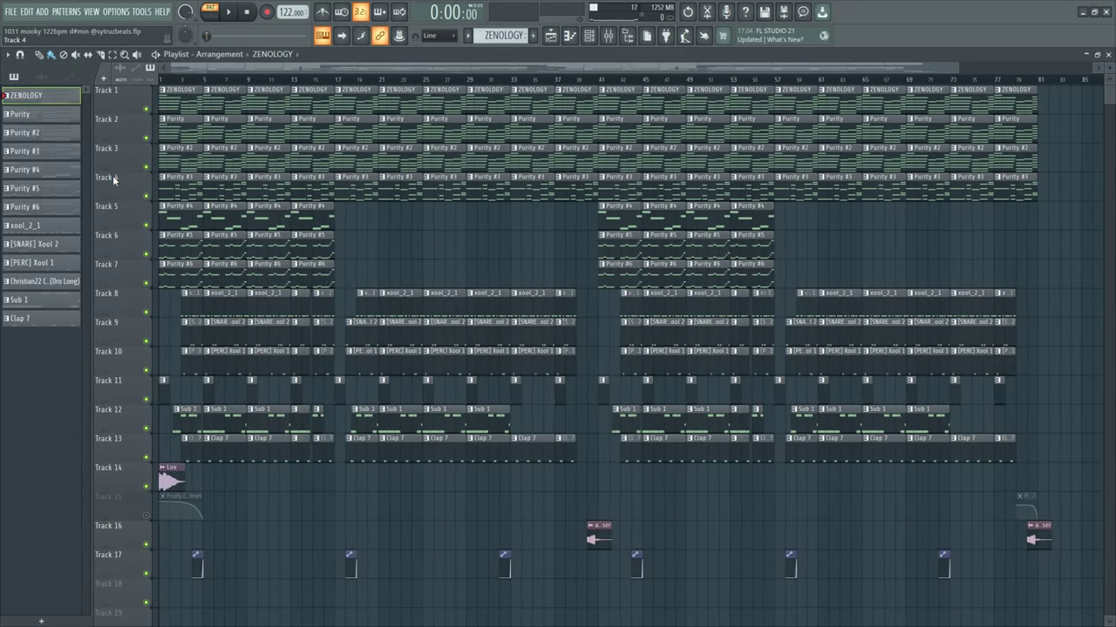
drag(224, 114, 405, 174)
drag(252, 143, 260, 165)
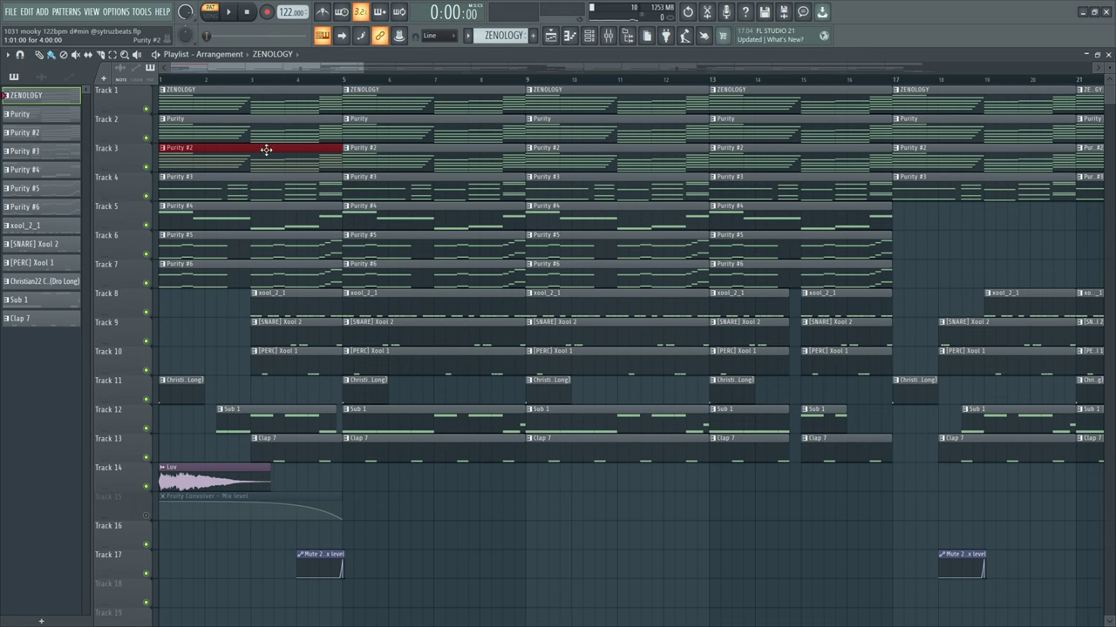
Step: Open the Purity #3 pattern in the piano roll, play it through, and return to the playlist
double_click(193, 191)
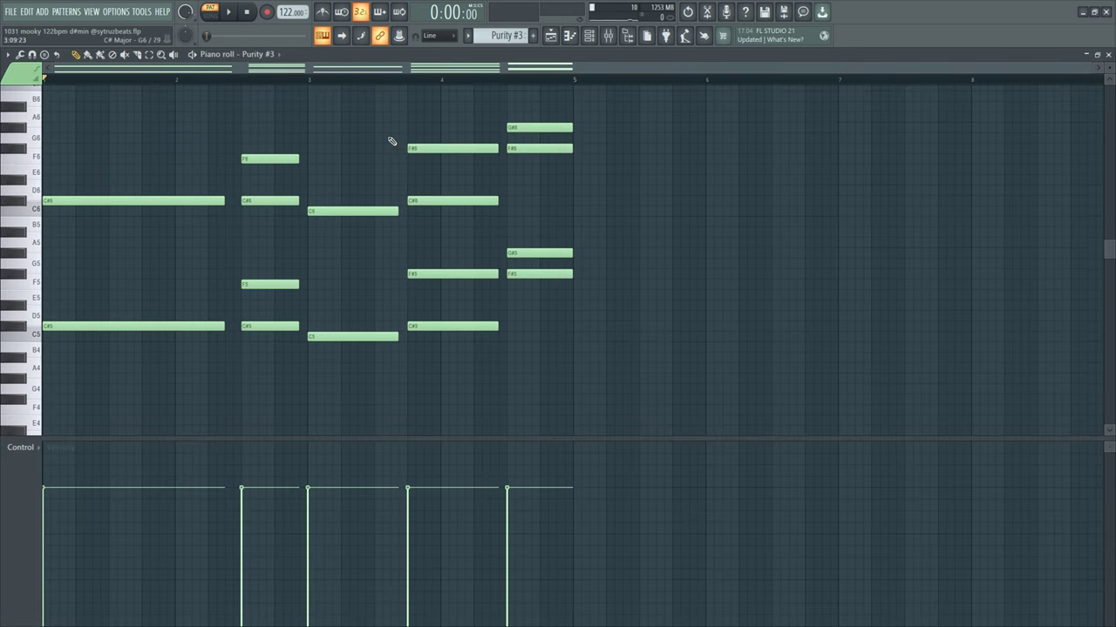
key(ctrl+a)
click(181, 245)
key(space)
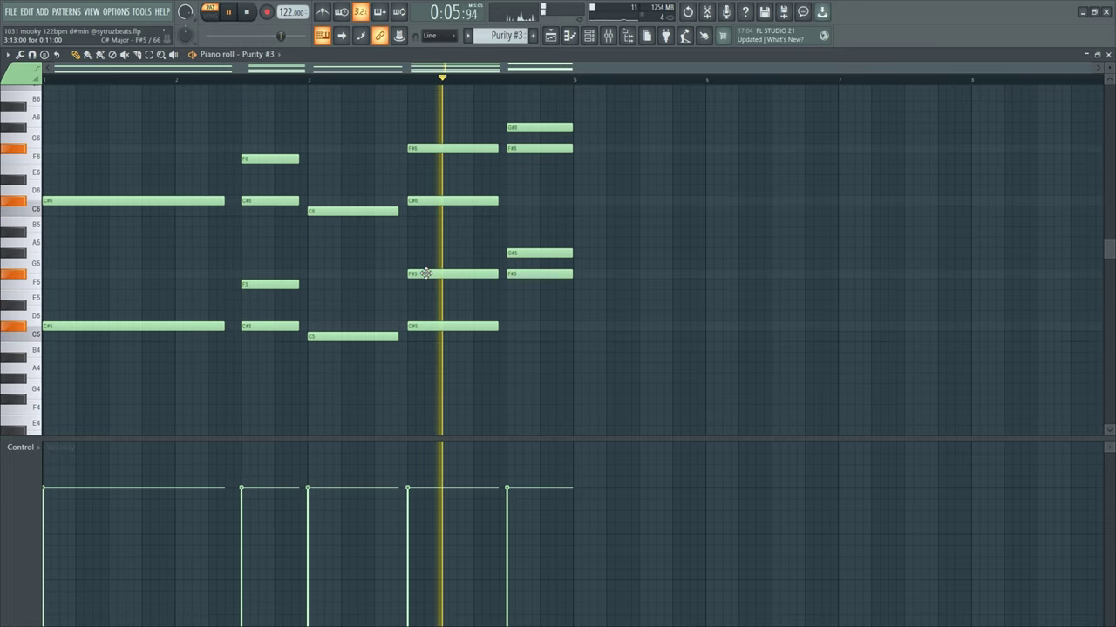
key(space)
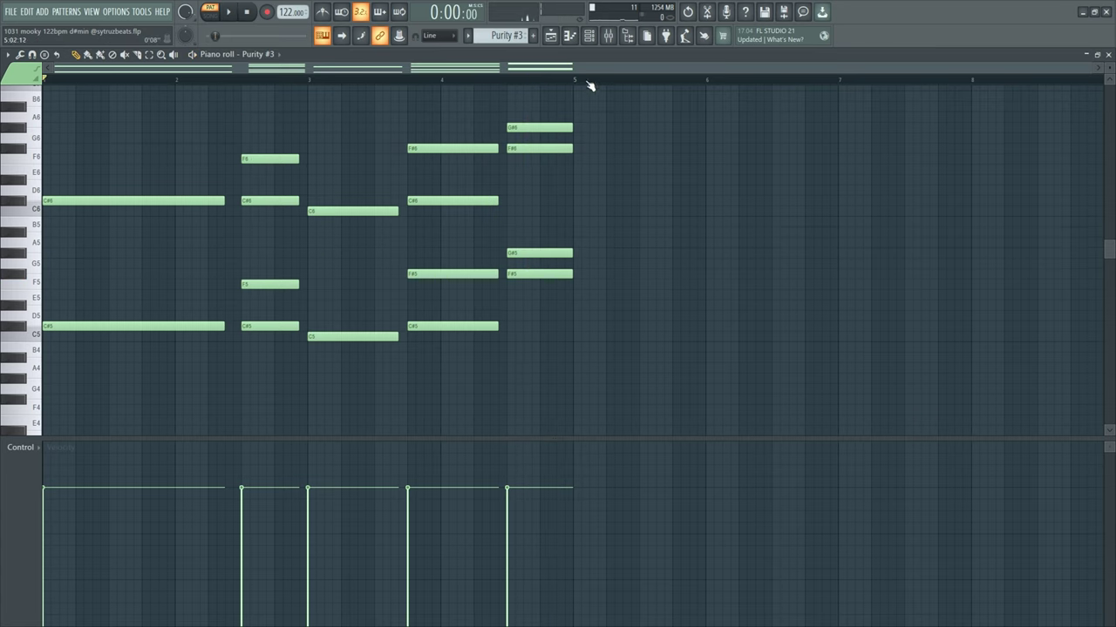
click(550, 36)
Step: Open the Purity #4 pattern in the piano roll and select, then deselect, its five notes
double_click(218, 228)
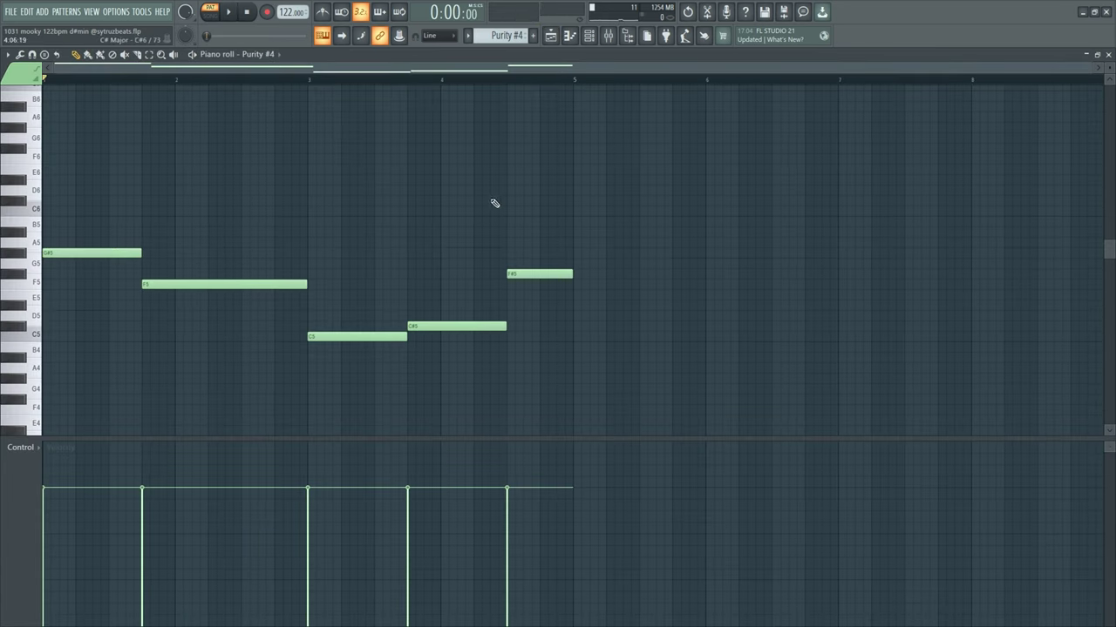
key(ctrl+a)
scroll(590, 281, down, 1)
key(ctrl+d)
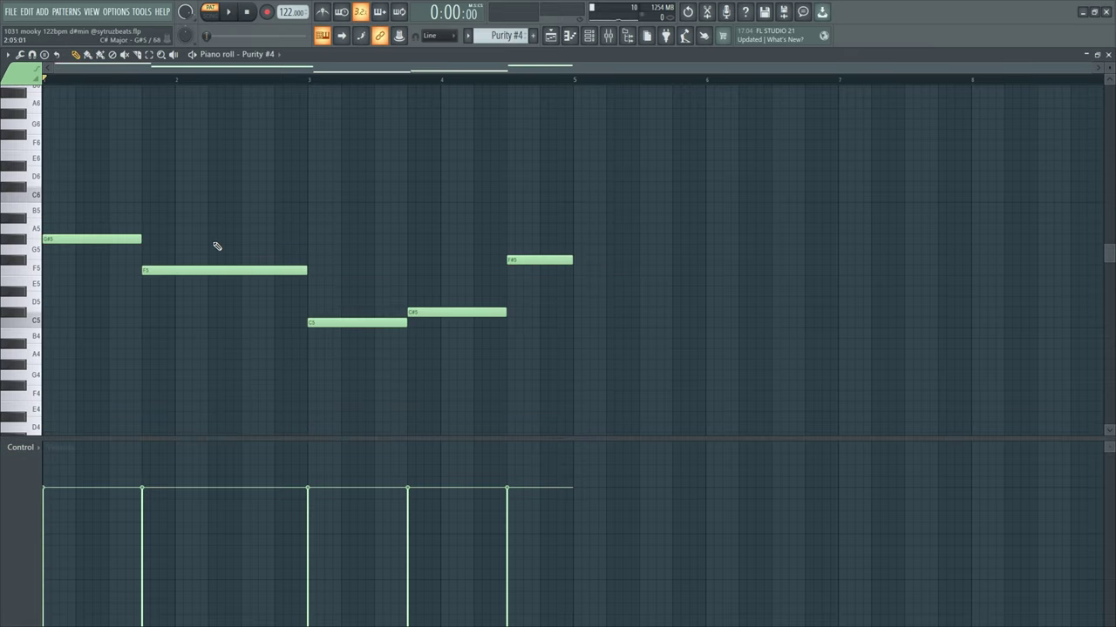
Step: Inspect the Purity #4 V.Ana Strings 2 instrument from the Channel rack, play the pattern, then return to the playlist
click(587, 38)
click(551, 224)
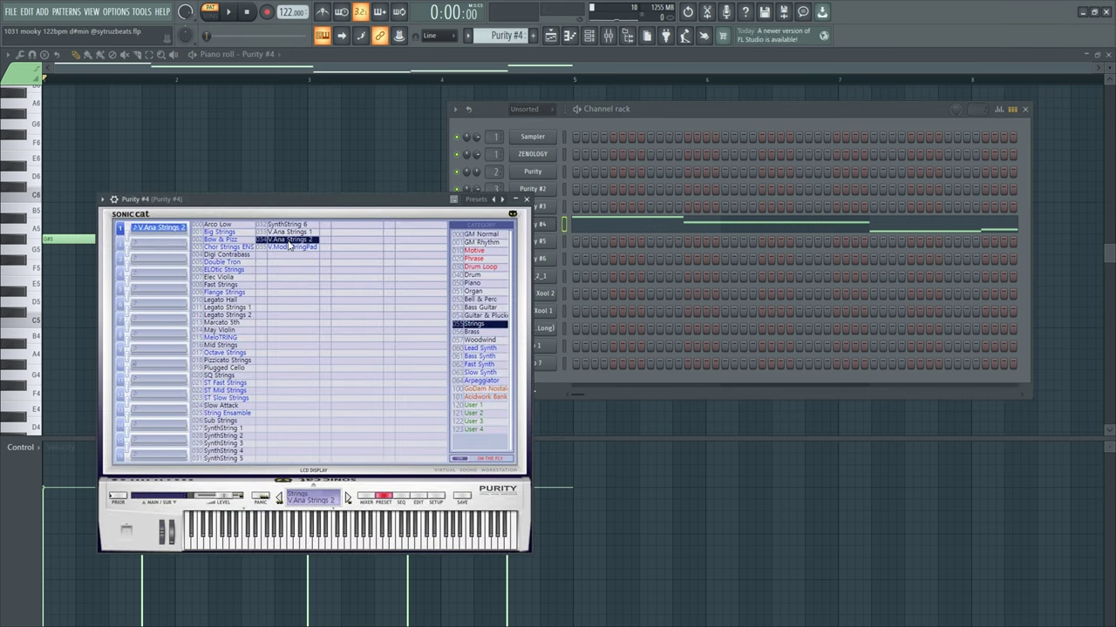
click(272, 169)
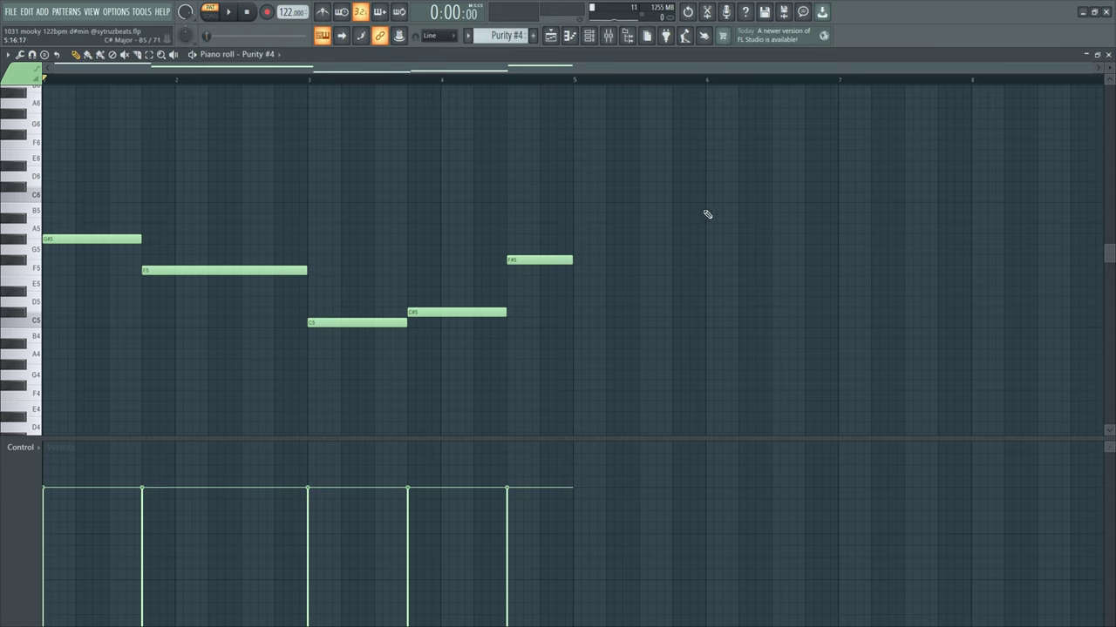
key(space)
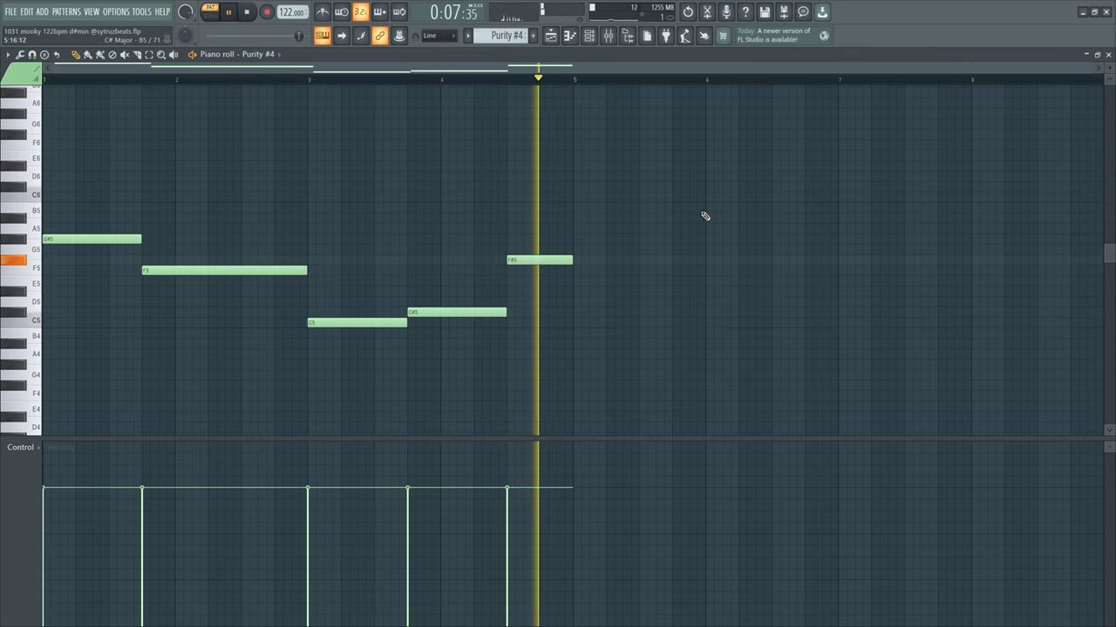
key(space)
key(F5)
Step: Open the Purity #5 pattern in the piano roll, select all its notes, and play it
double_click(210, 238)
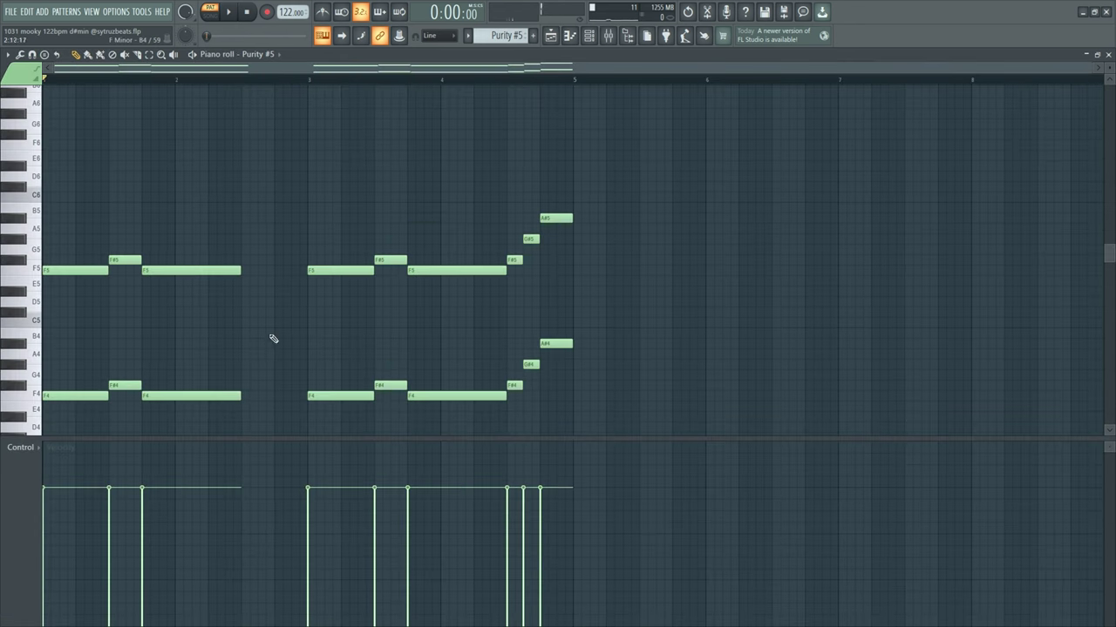
key(ctrl+a)
scroll(593, 209, down, 3)
scroll(204, 460, up, 4)
key(space)
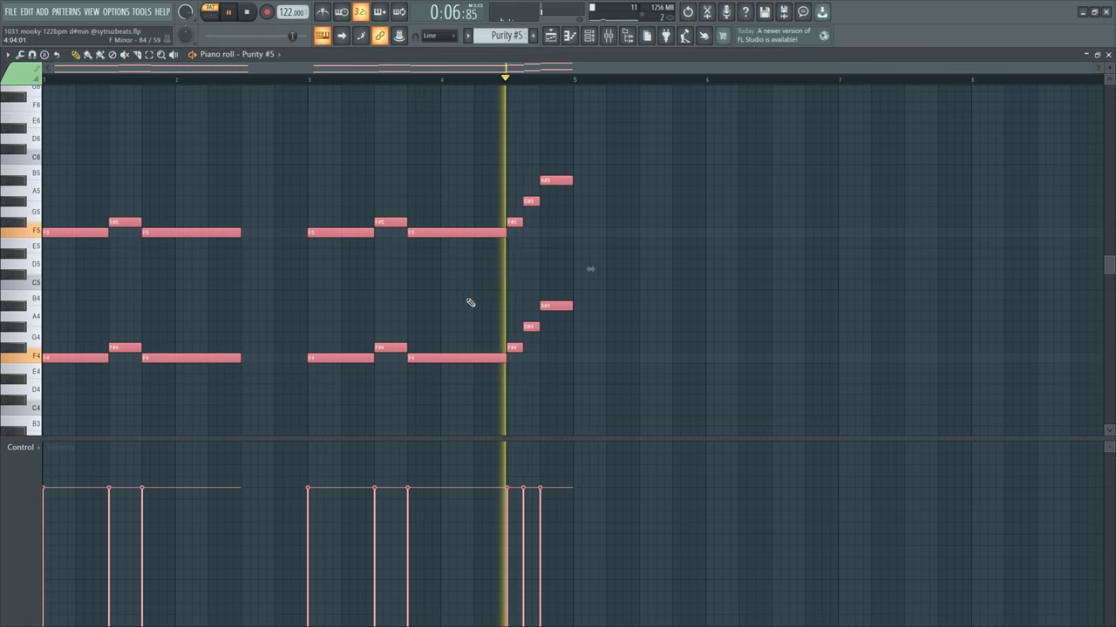
key(space)
Step: Switch to the Purity #6 pattern, select all its notes, and start it playing
click(565, 35)
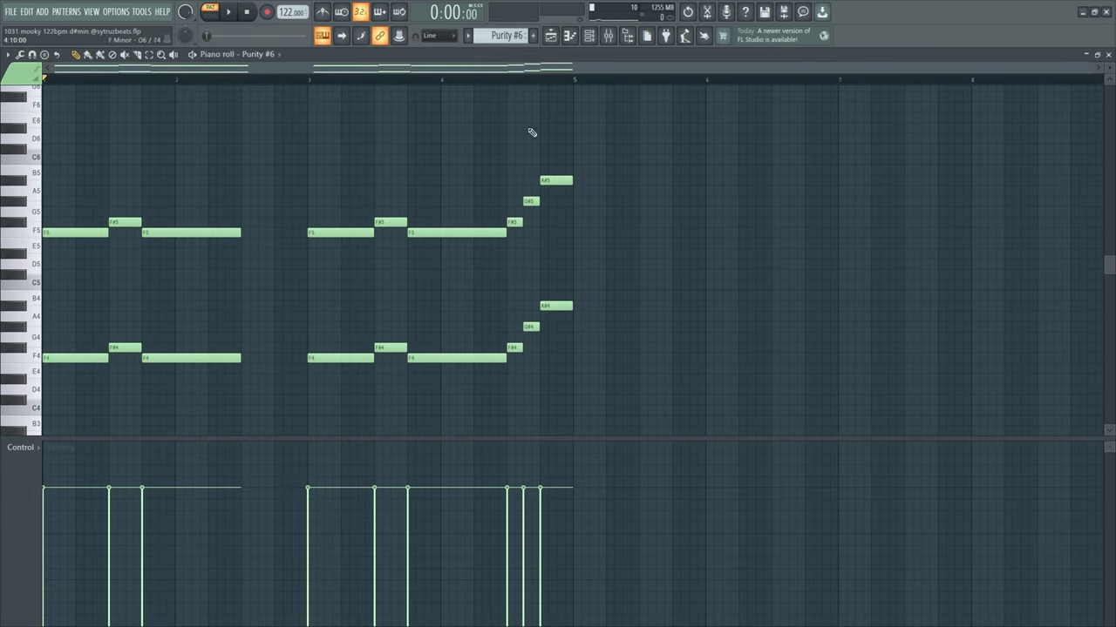
click(551, 35)
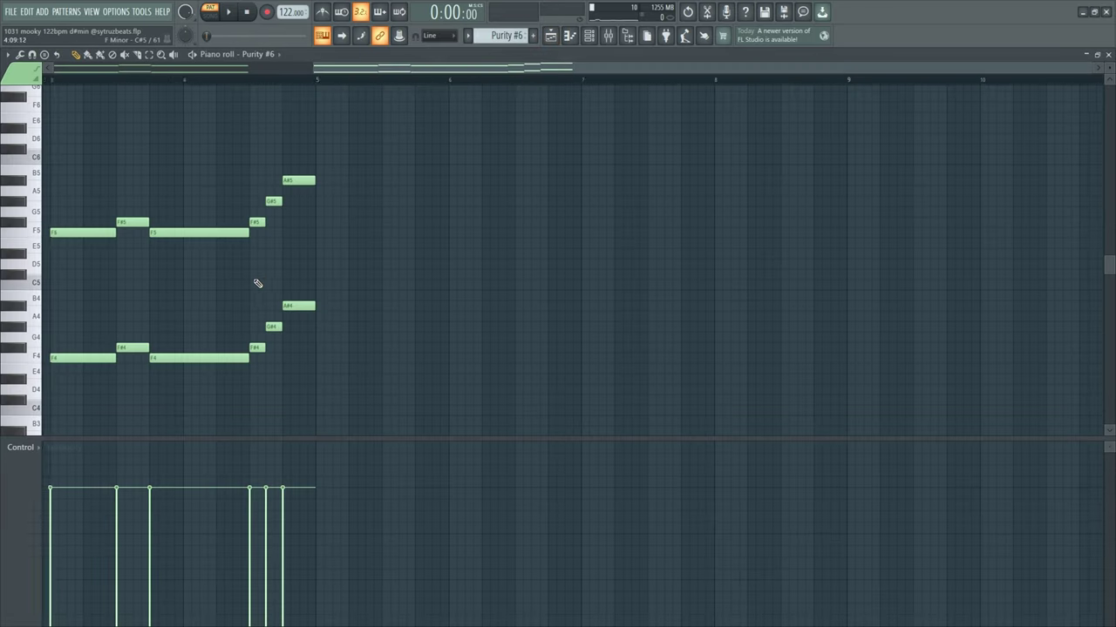
scroll(257, 283, left, 4)
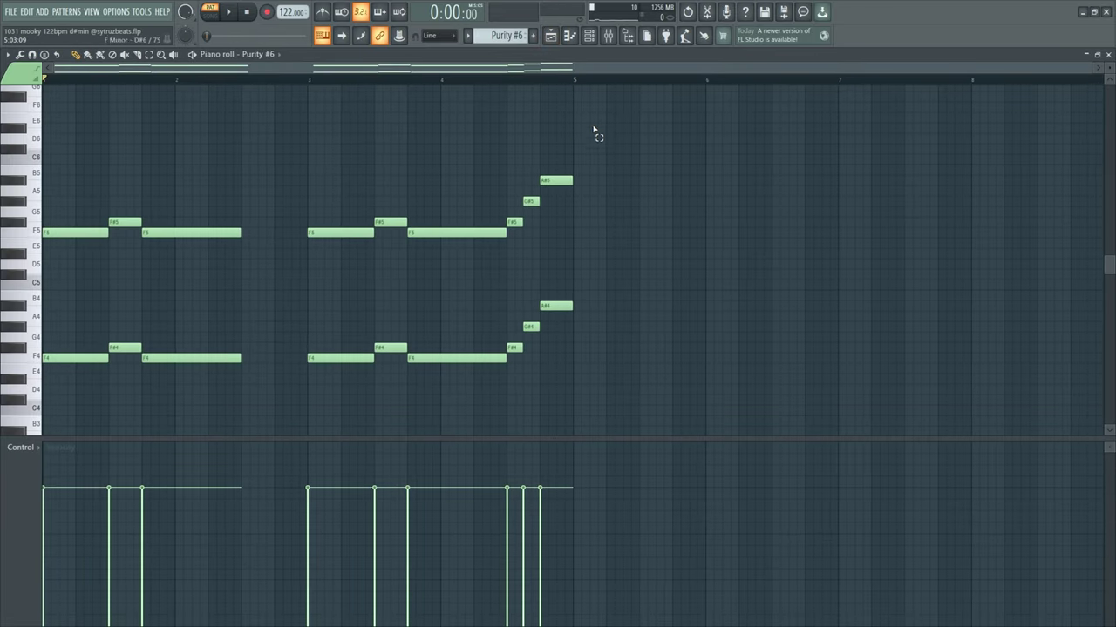
drag(594, 131, 42, 401)
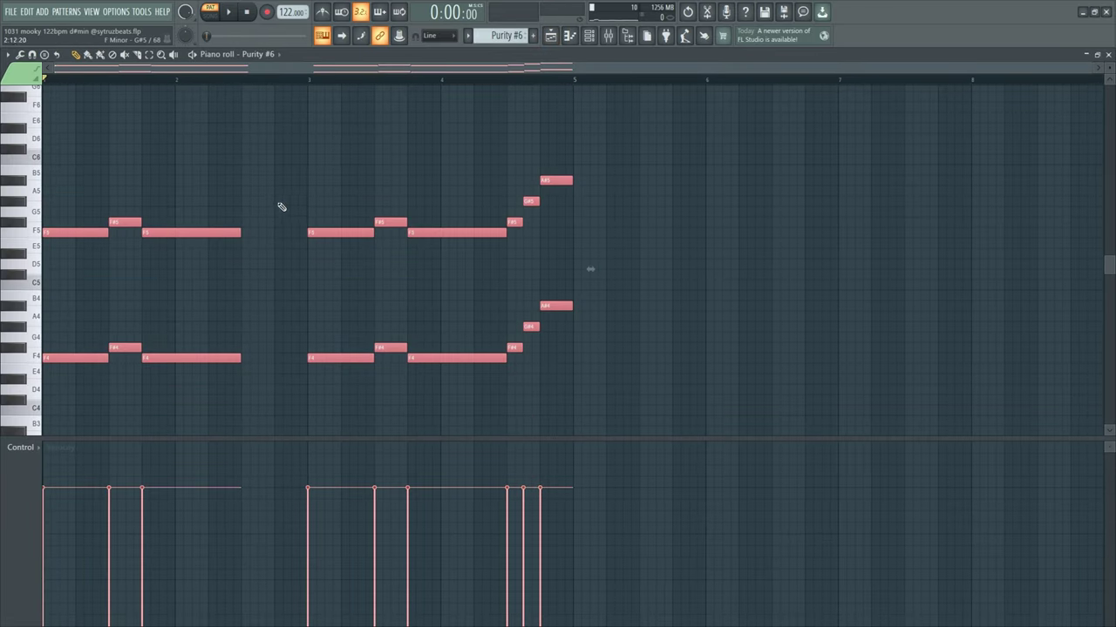
scroll(200, 169, down, 3)
scroll(204, 229, up, 1)
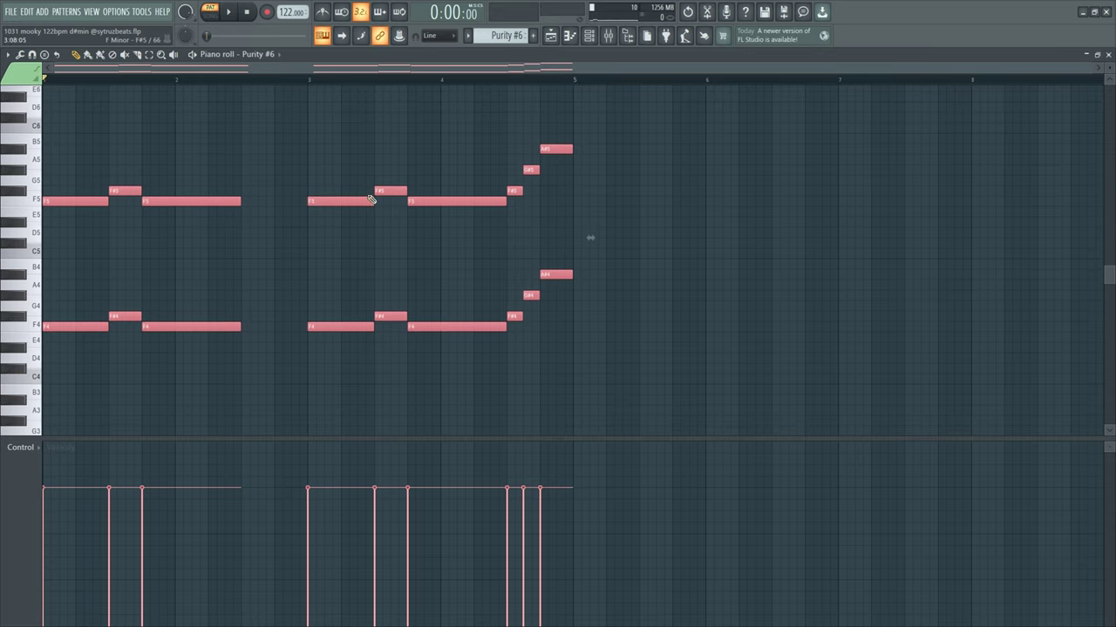
drag(603, 123, 507, 175)
key(ctrl+a)
click(423, 221)
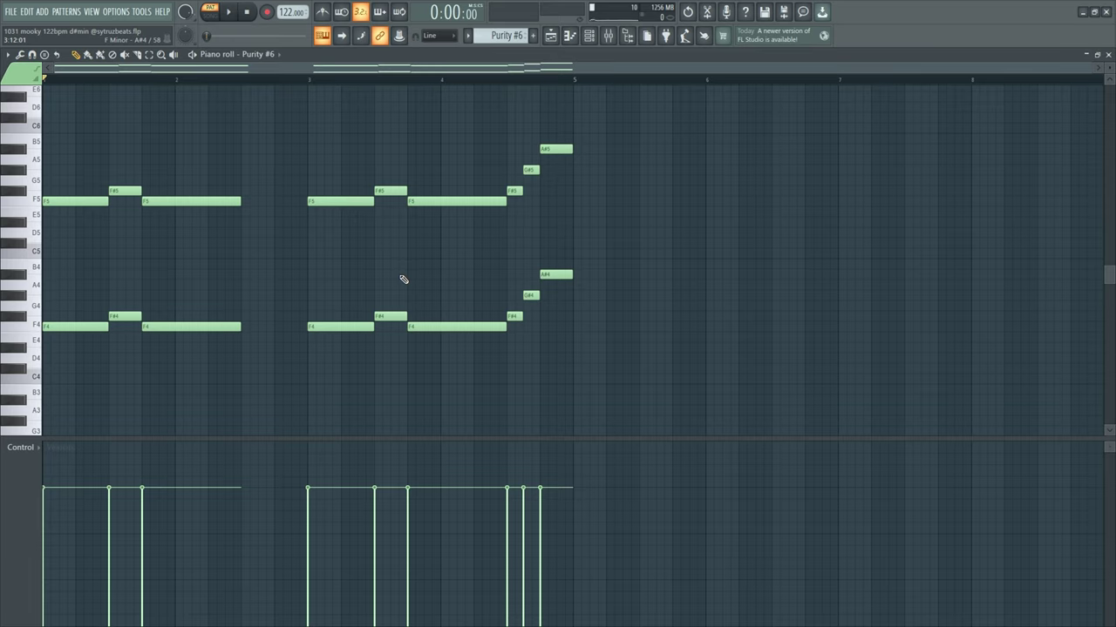
key(space)
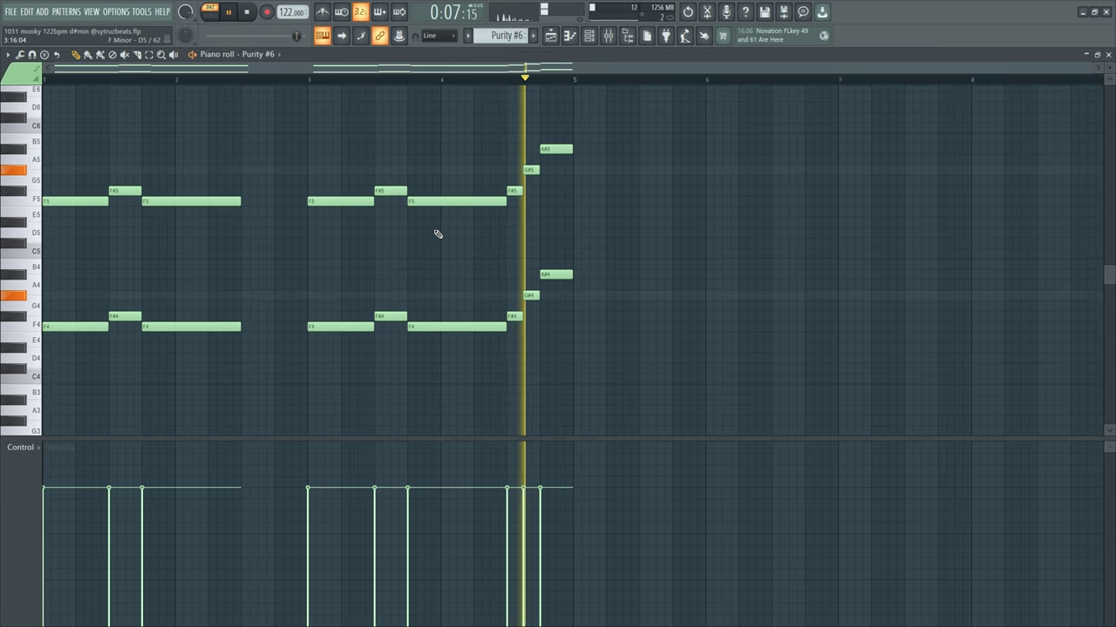
Step: Stop playback and mute Tracks 8 through 13 in the playlist
key(space)
key(F5)
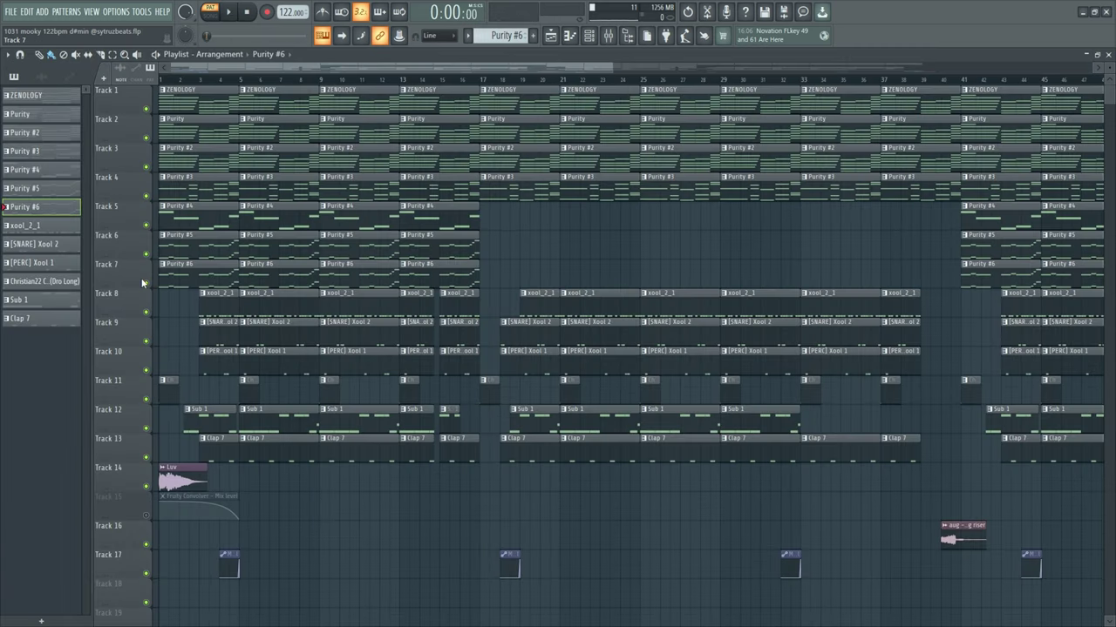
click(146, 312)
click(146, 340)
click(146, 371)
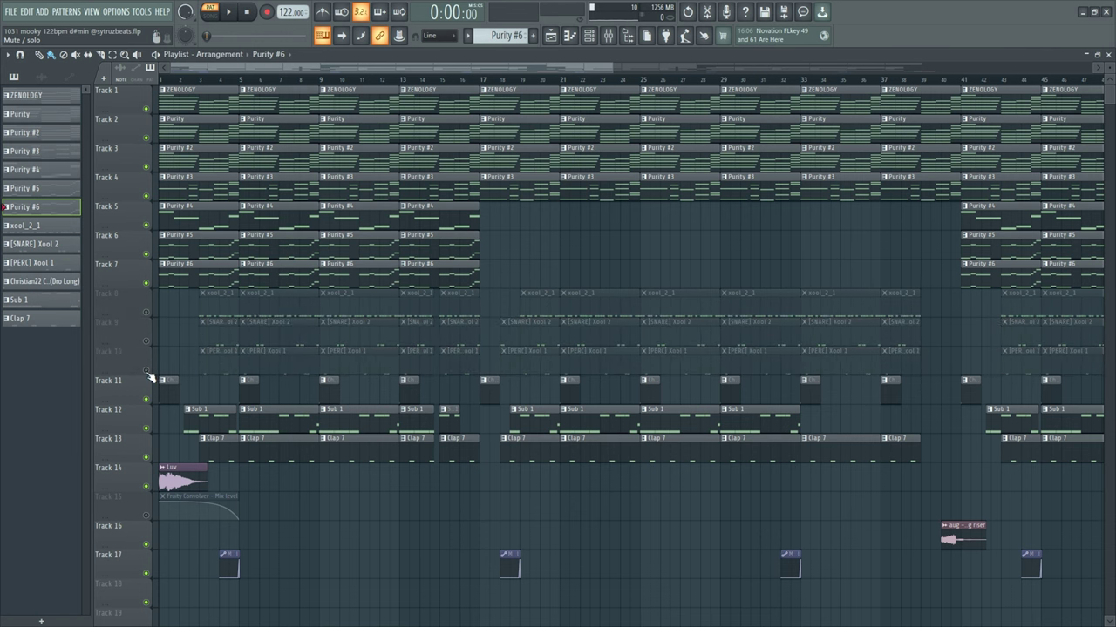
click(146, 400)
click(145, 428)
click(146, 457)
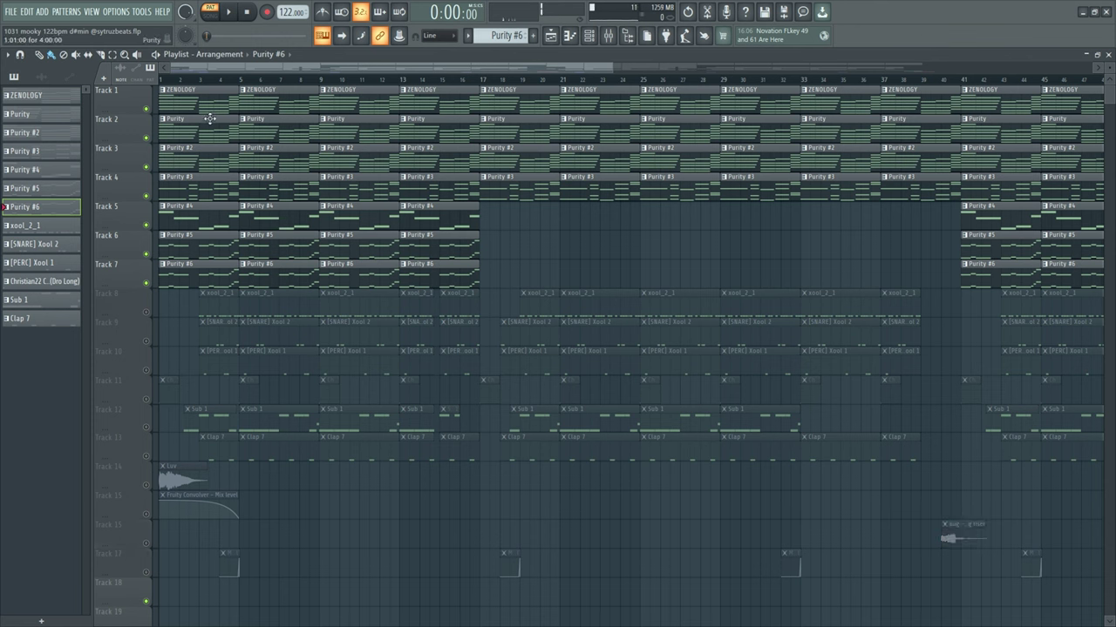
Step: Play the song from bar 1 to about bar 9 and stop
key(space)
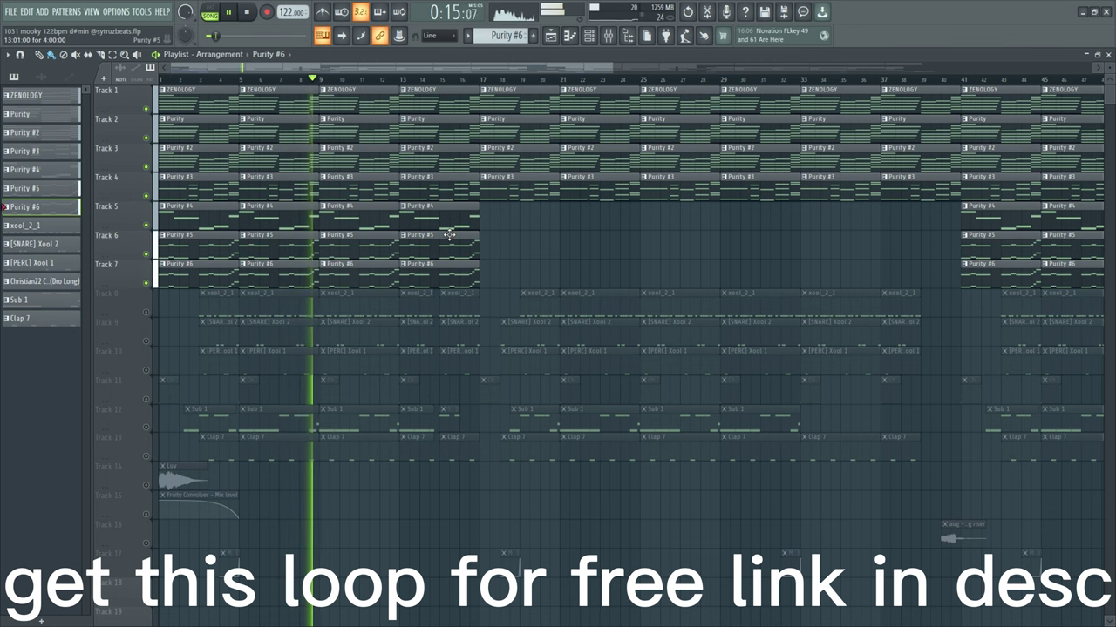
key(space)
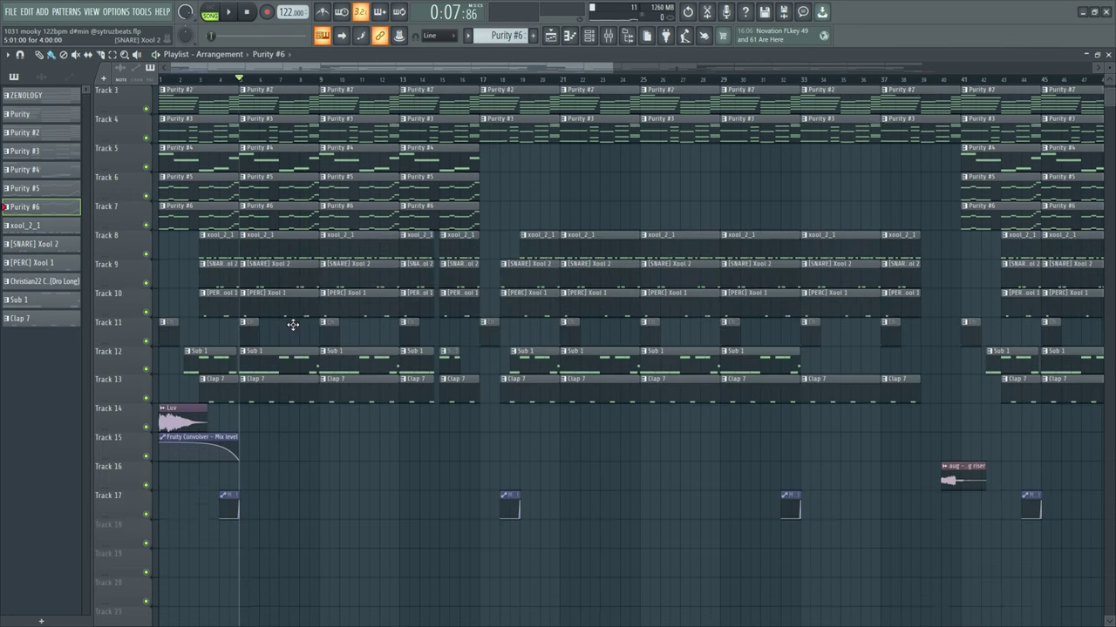
scroll(285, 318, down, 2)
ctrl+scroll(277, 195, up, 3)
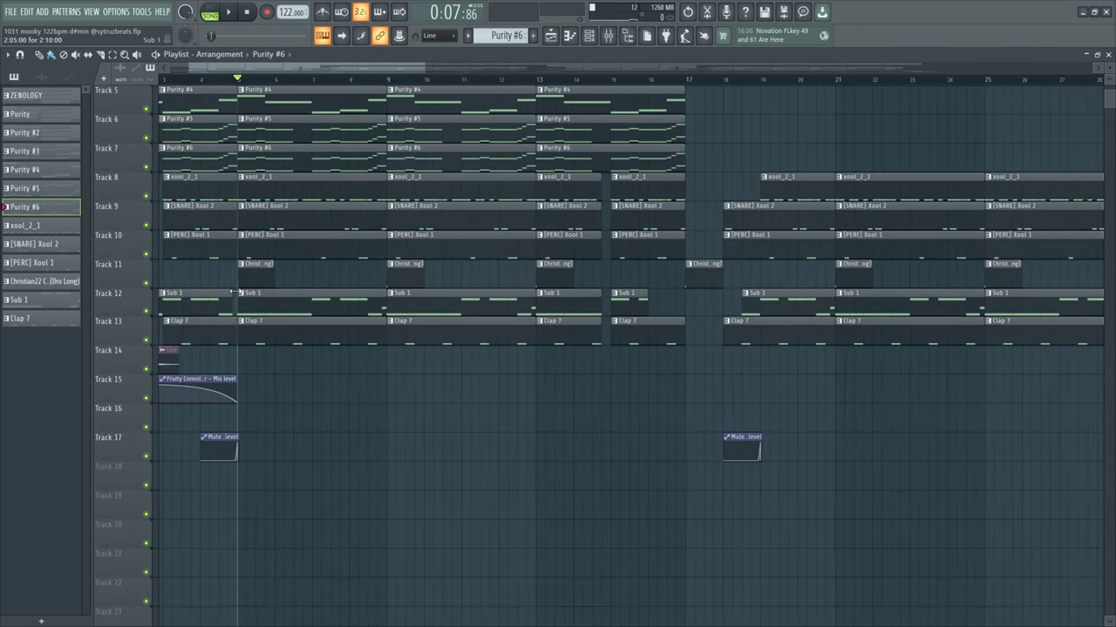
Step: Open the xool_2_1 hi-hat pattern in the piano roll and play it to about bar 4
double_click(301, 183)
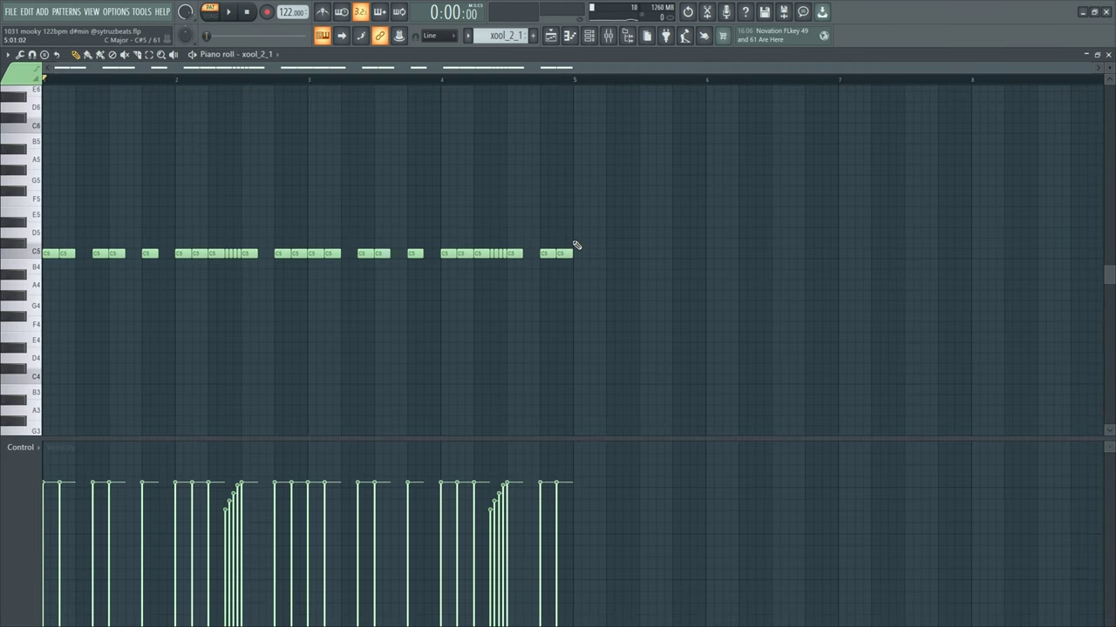
ctrl+scroll(330, 253, up, 2)
scroll(329, 252, up, 1)
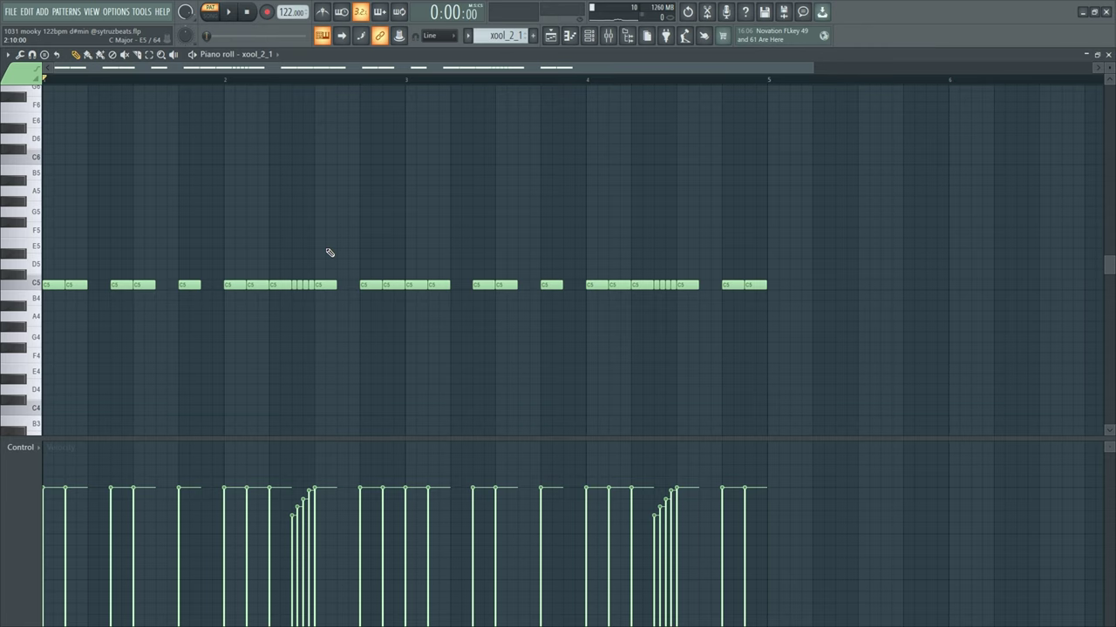
key(space)
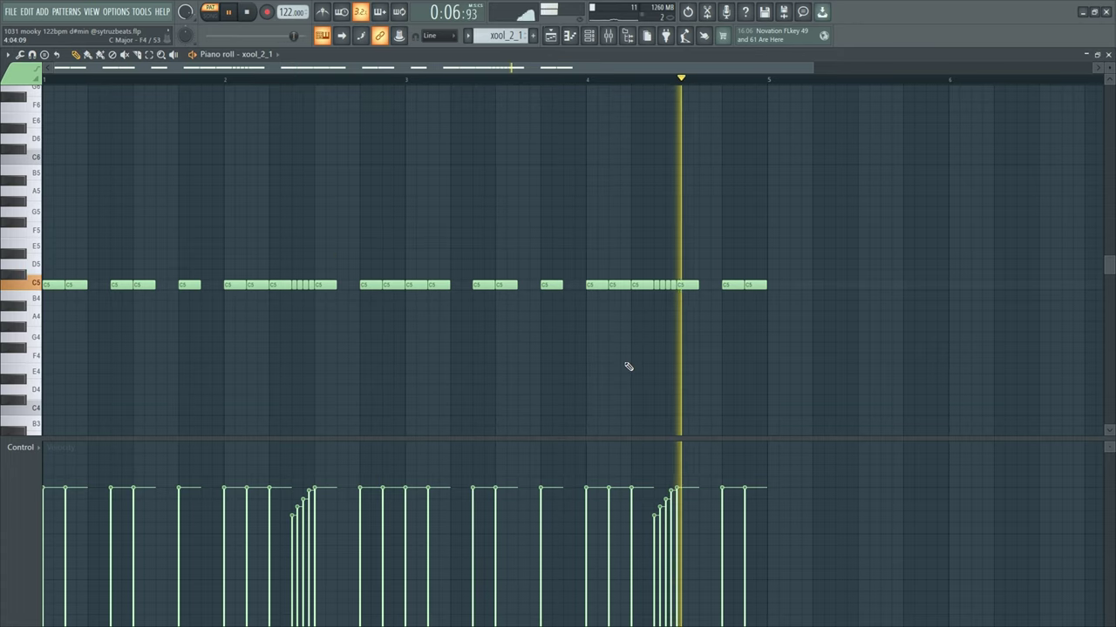
key(space)
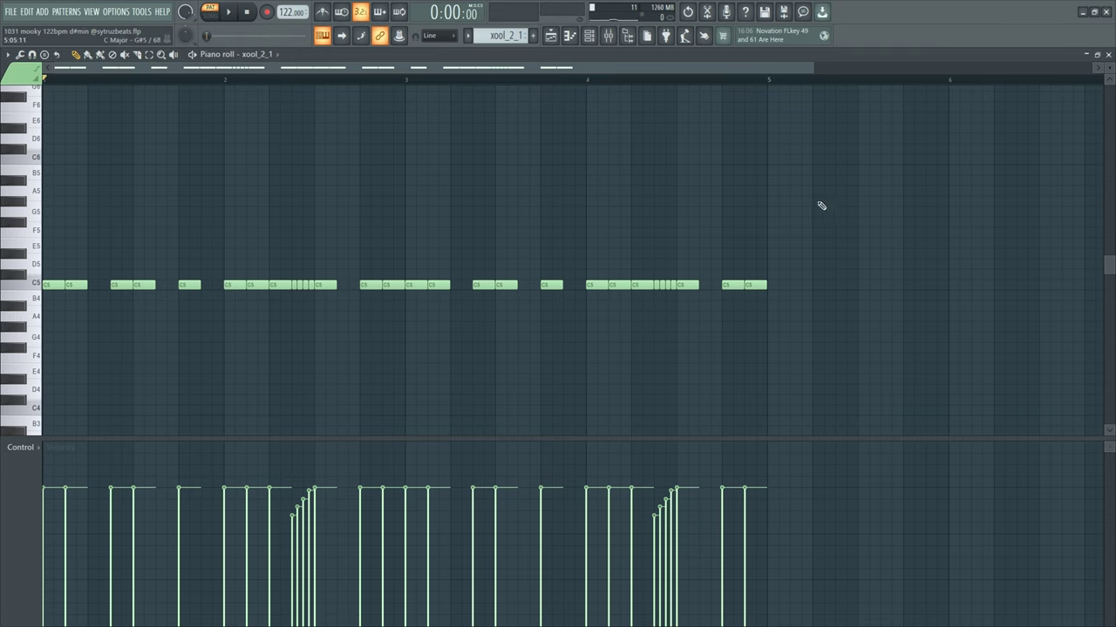
Step: Select the C5 notes from late bar 2 through bar 5
drag(815, 200, 418, 394)
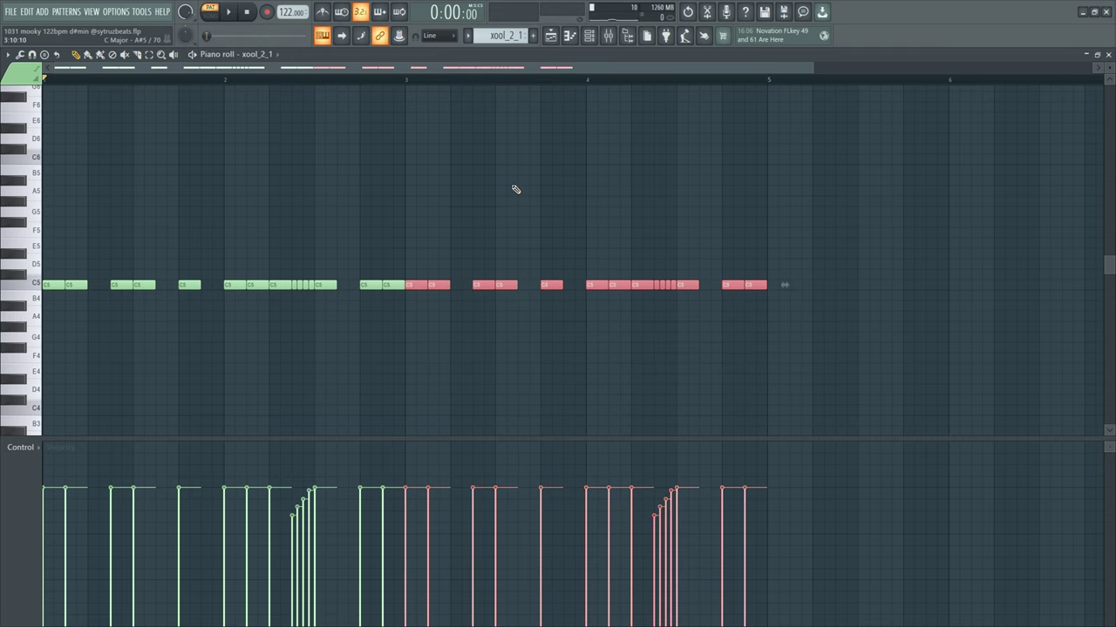
scroll(518, 189, down, 2)
drag(602, 194, 335, 358)
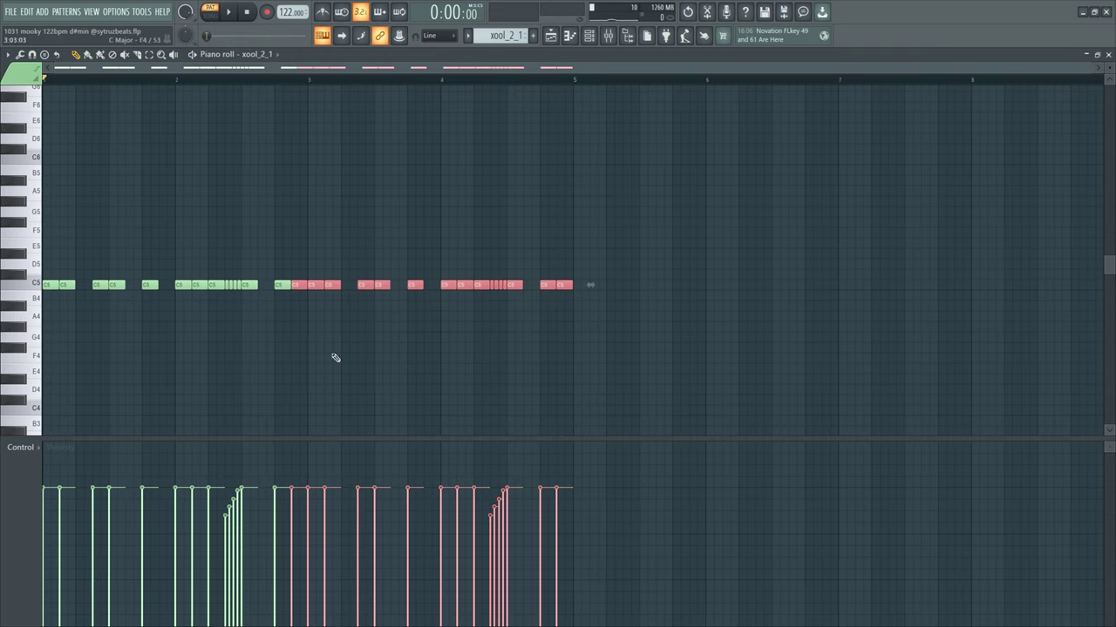
Step: View the [SNARE] Xool 2 pattern's notes in the piano roll, then return to the playlist
click(550, 37)
scroll(262, 262, down, 3)
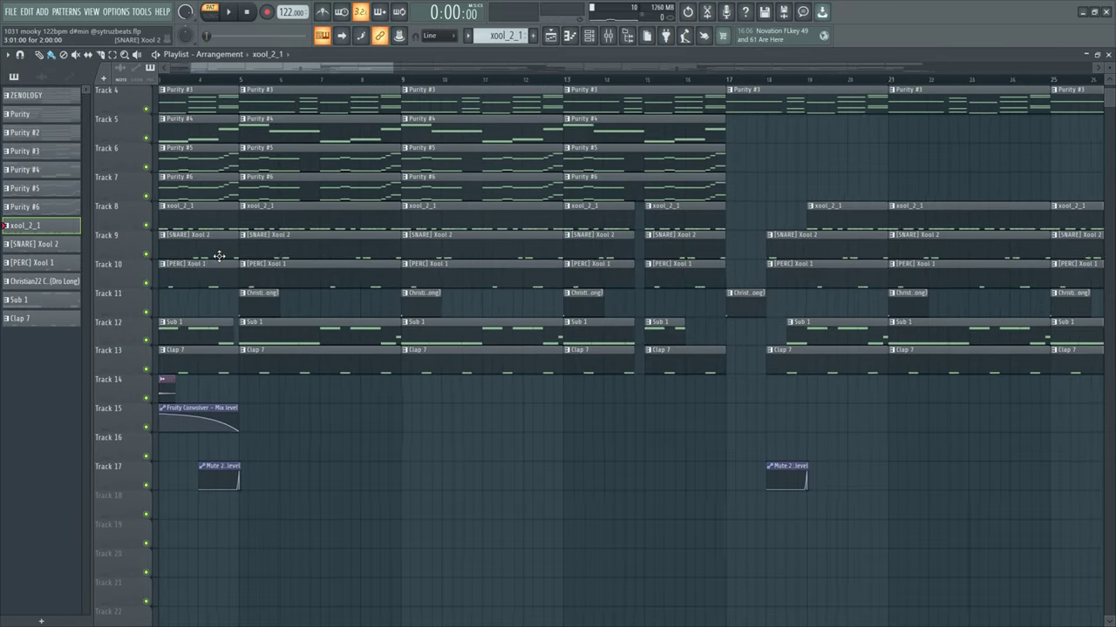
double_click(328, 247)
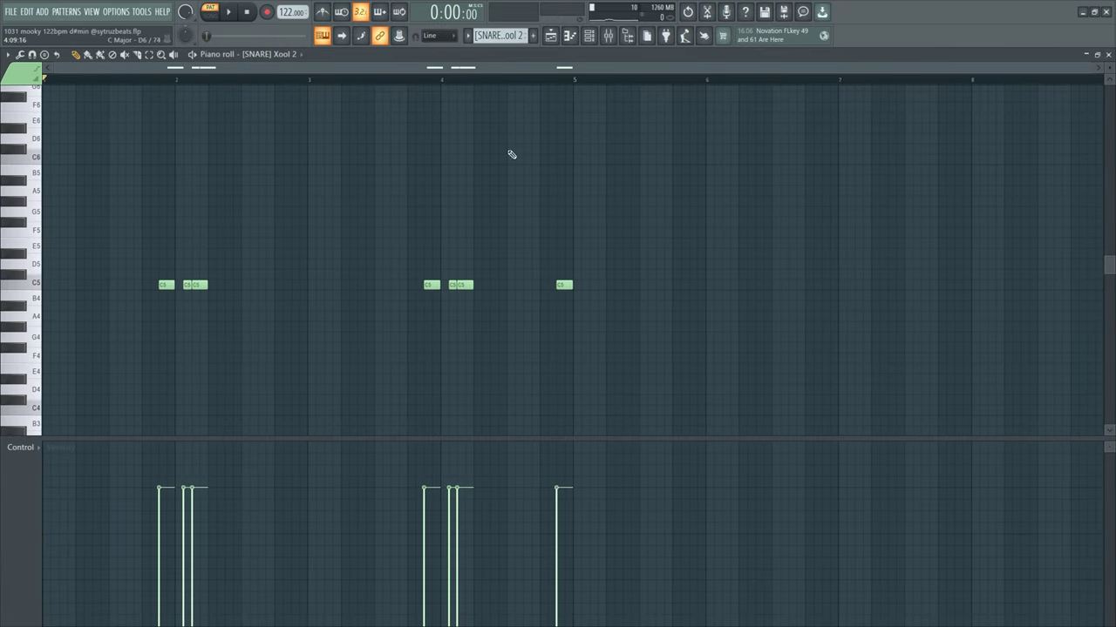
click(550, 37)
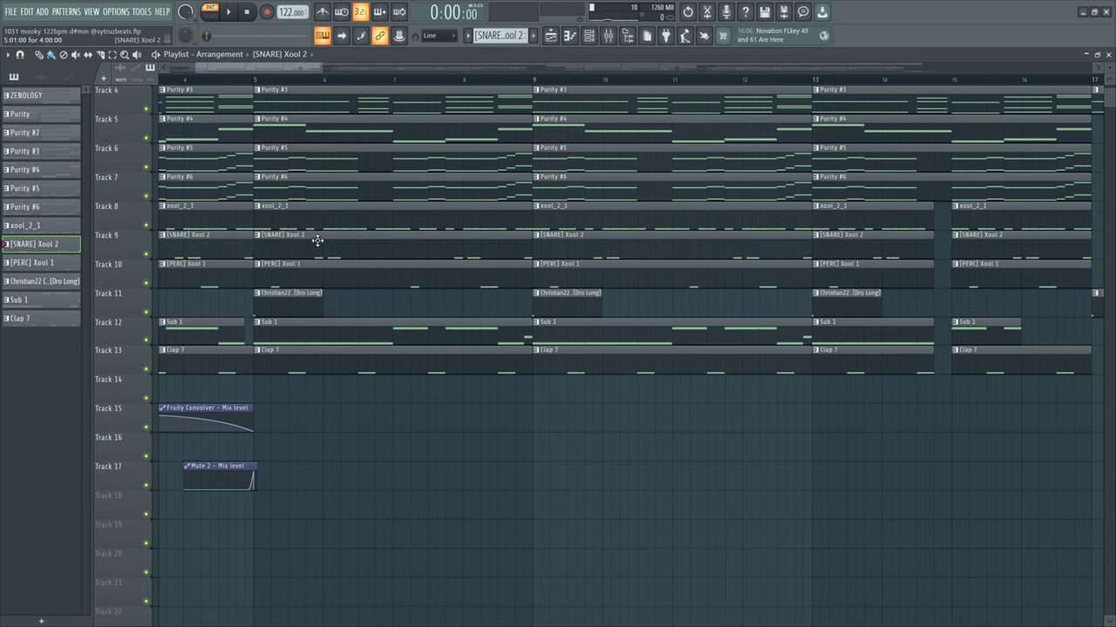
scroll(364, 308, down, 5)
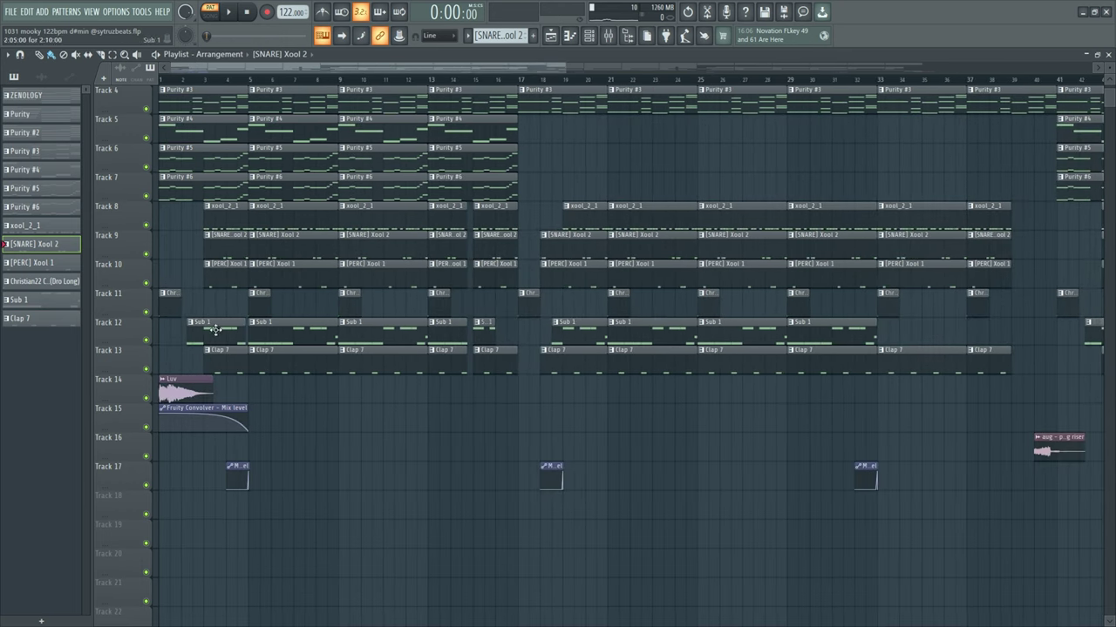
scroll(396, 329, up, 5)
Step: Open the Sub 1 bassline in the piano roll and play it
double_click(396, 330)
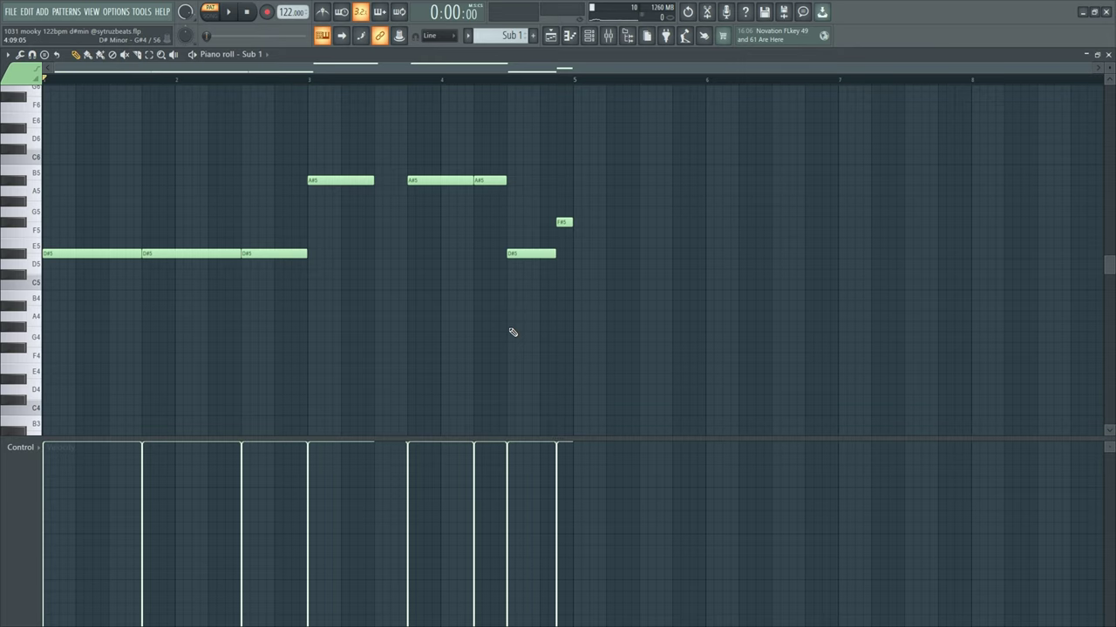
key(space)
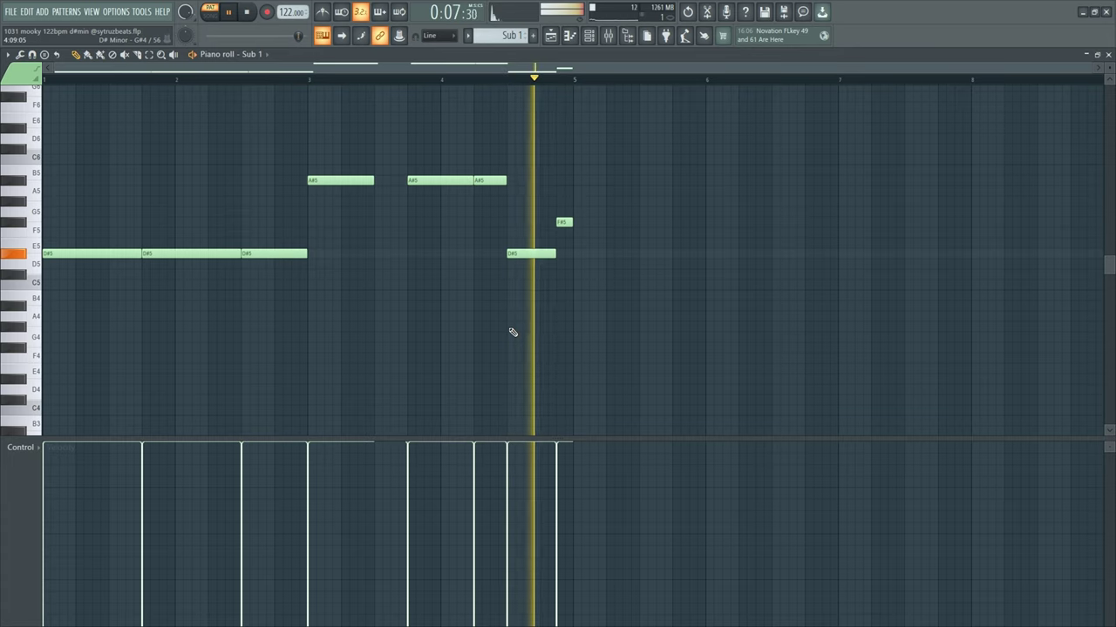
key(space)
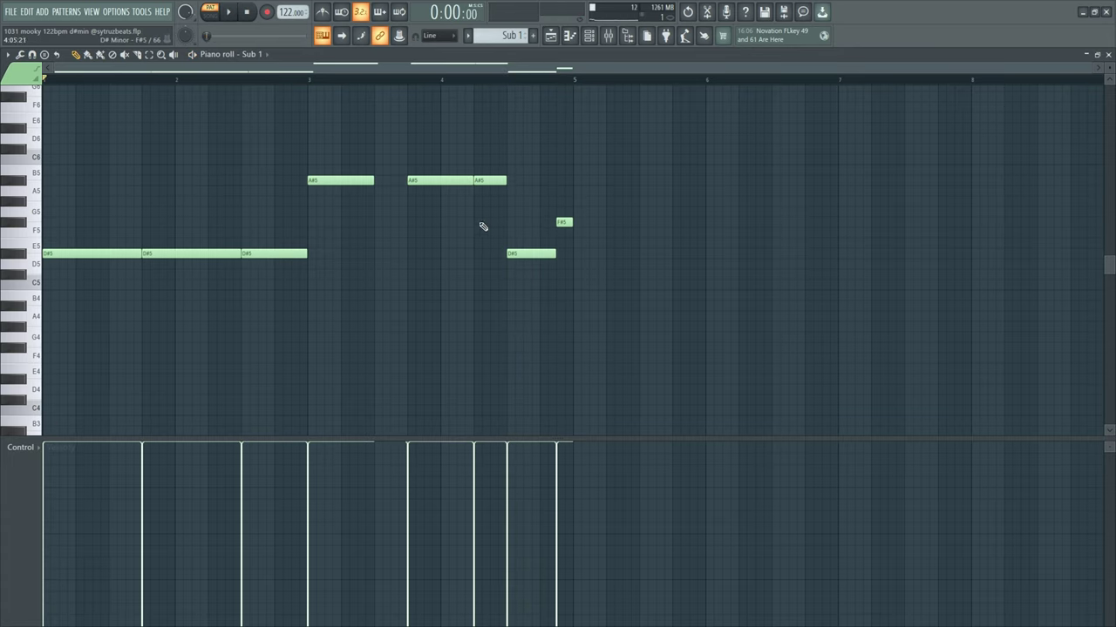
Step: Select the three A#5 notes, try them an octave lower, restore the original octave, and return to the playlist
drag(606, 128, 44, 311)
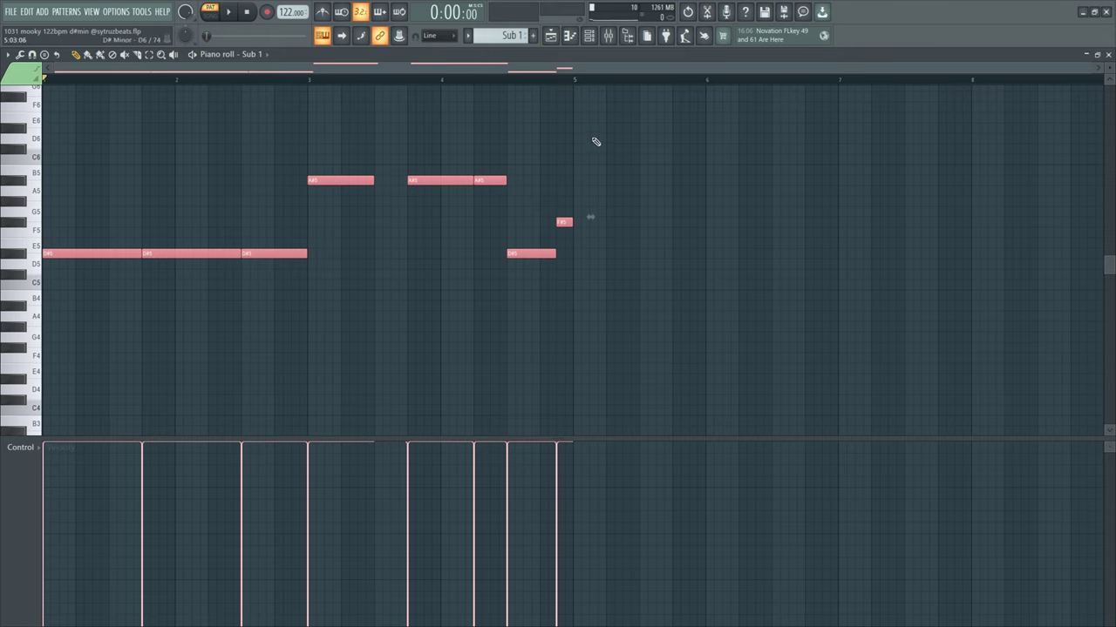
drag(590, 136, 105, 398)
scroll(343, 239, down, 1)
scroll(306, 165, up, 1)
drag(288, 144, 595, 206)
key(ctrl+Down)
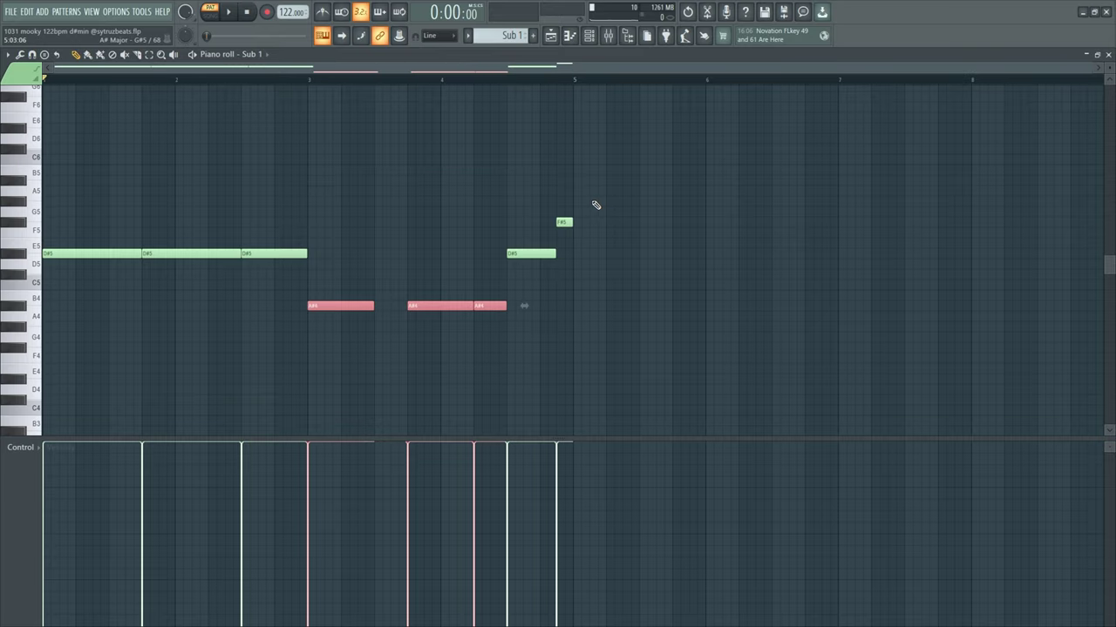
key(ctrl+Up)
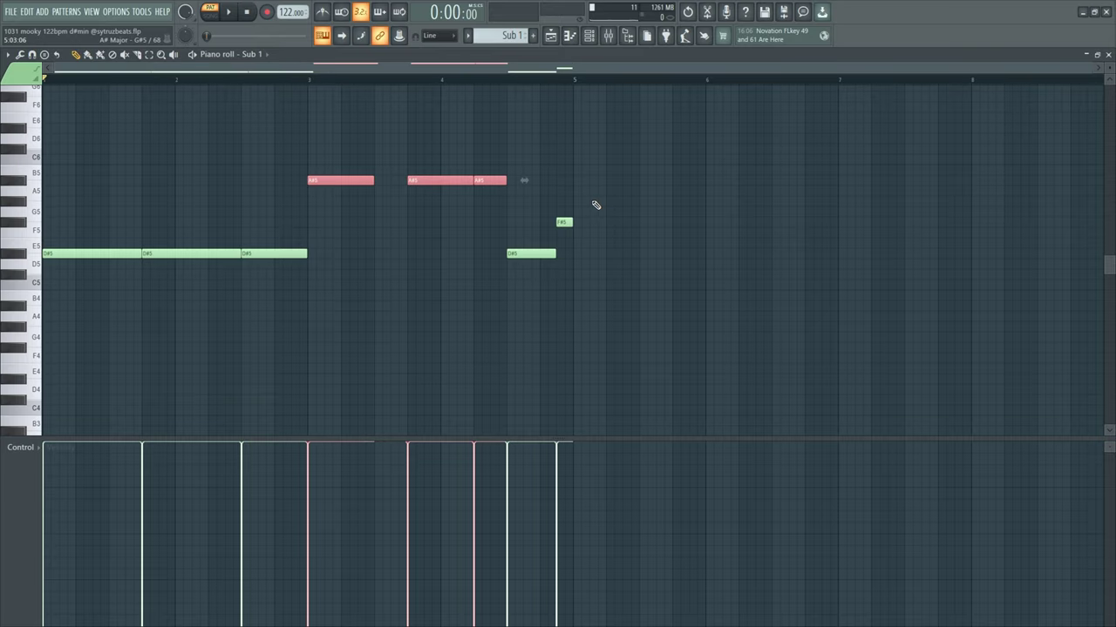
key(F5)
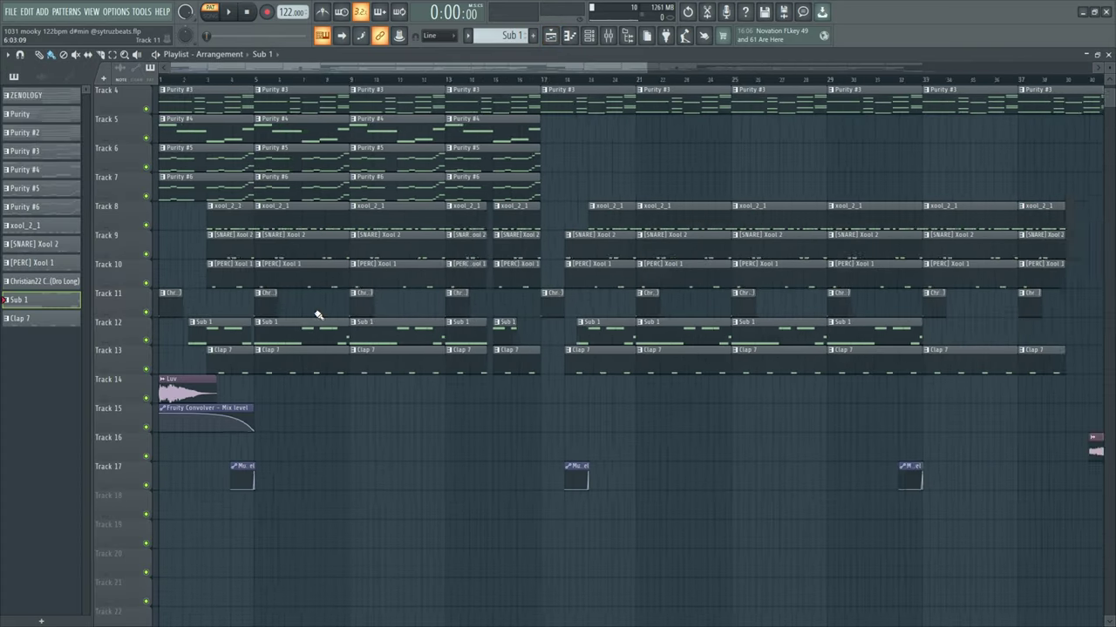
Step: Open the mixer and inspect the ZENOLOGY, Purity, Purity #2, #3 and #4 inserts
scroll(318, 315, down, 5)
scroll(315, 311, down, 3)
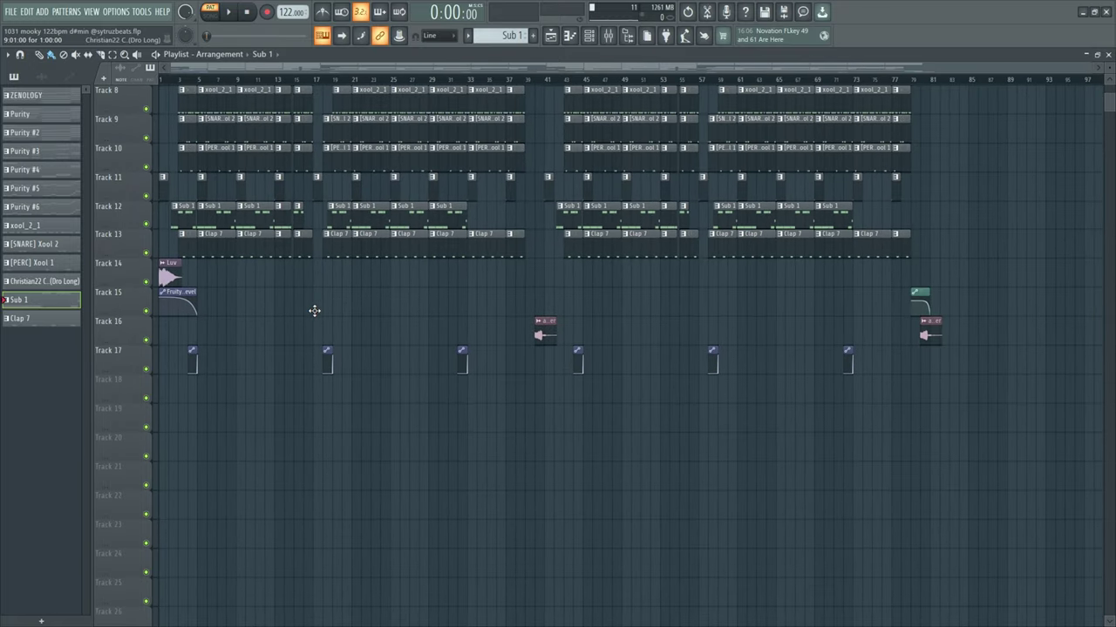
scroll(316, 311, up, 7)
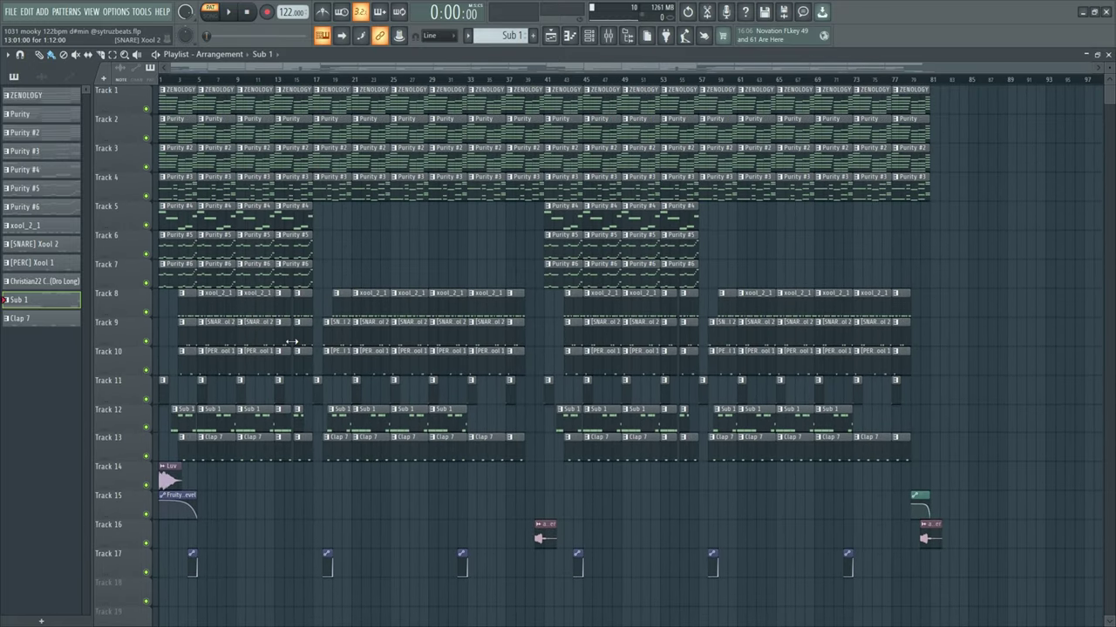
key(F9)
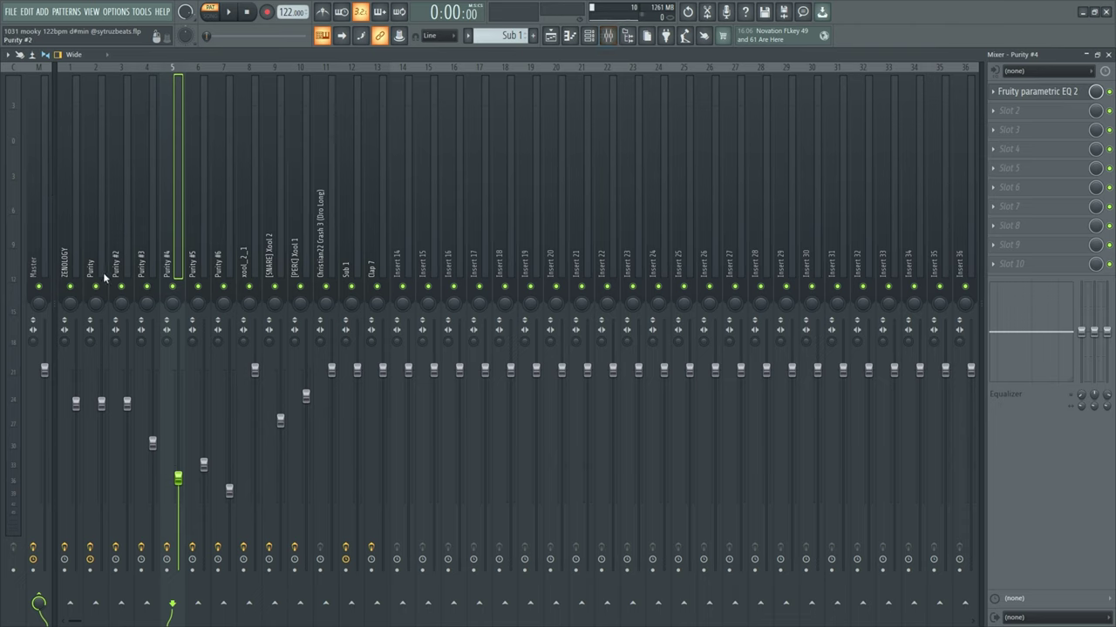
click(73, 270)
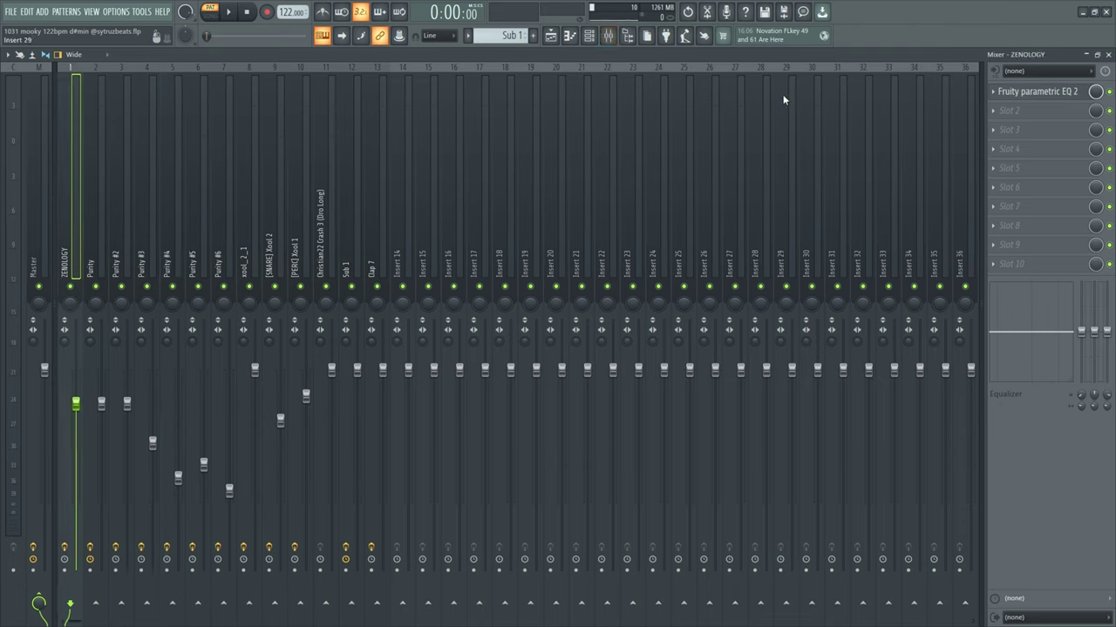
click(90, 263)
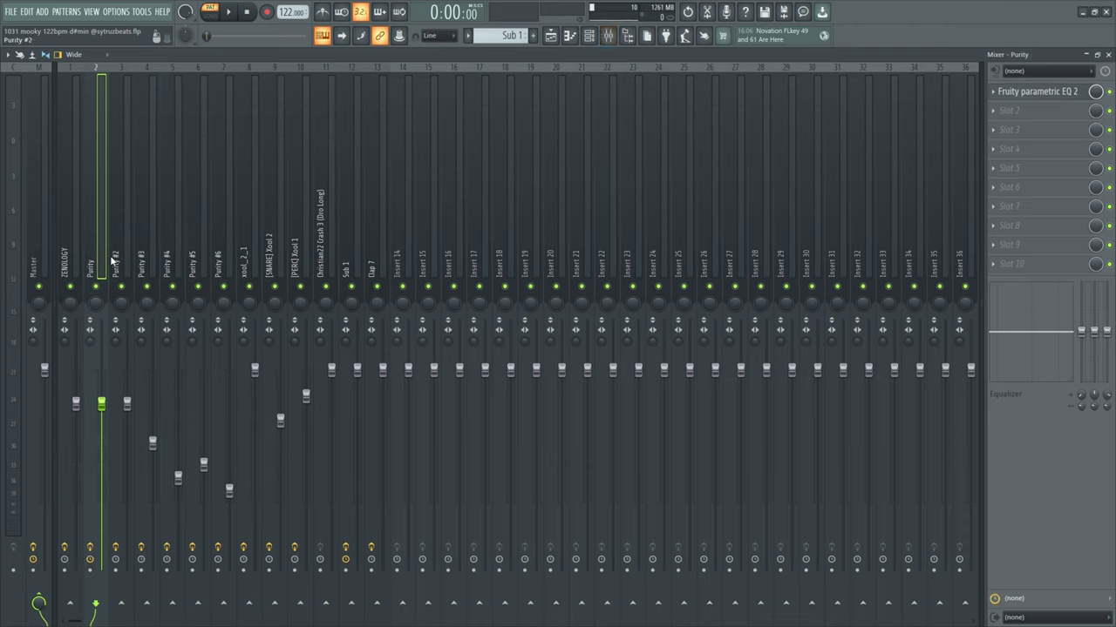
click(112, 263)
click(138, 261)
click(181, 263)
Step: Open the parametric EQ on the Purity #6 insert, then close it
click(201, 253)
click(224, 251)
click(1054, 96)
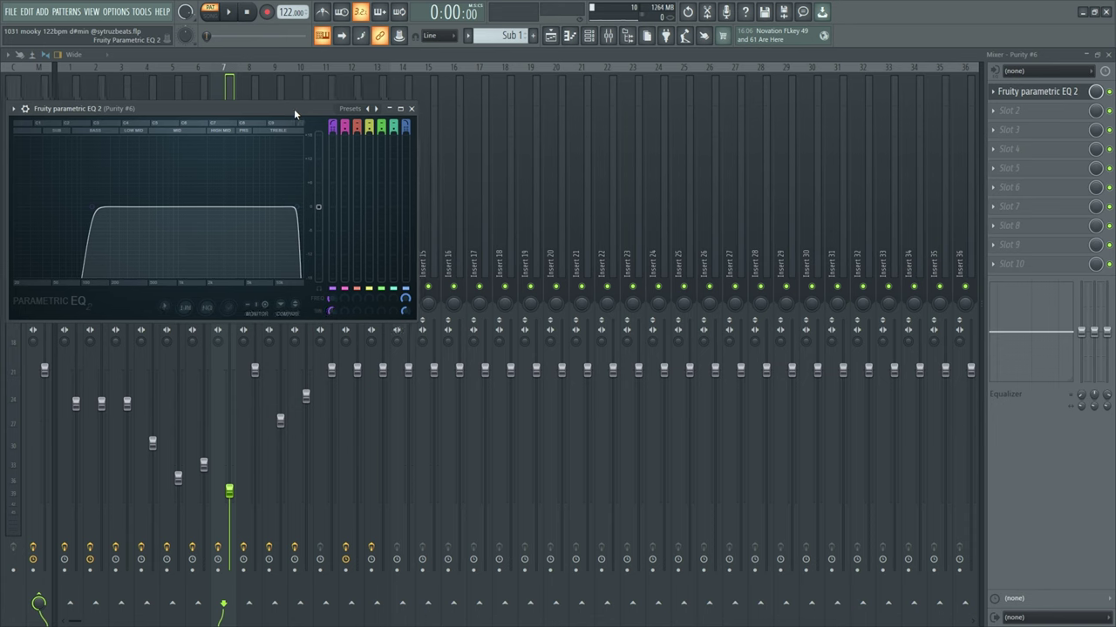
drag(302, 108, 517, 155)
click(622, 155)
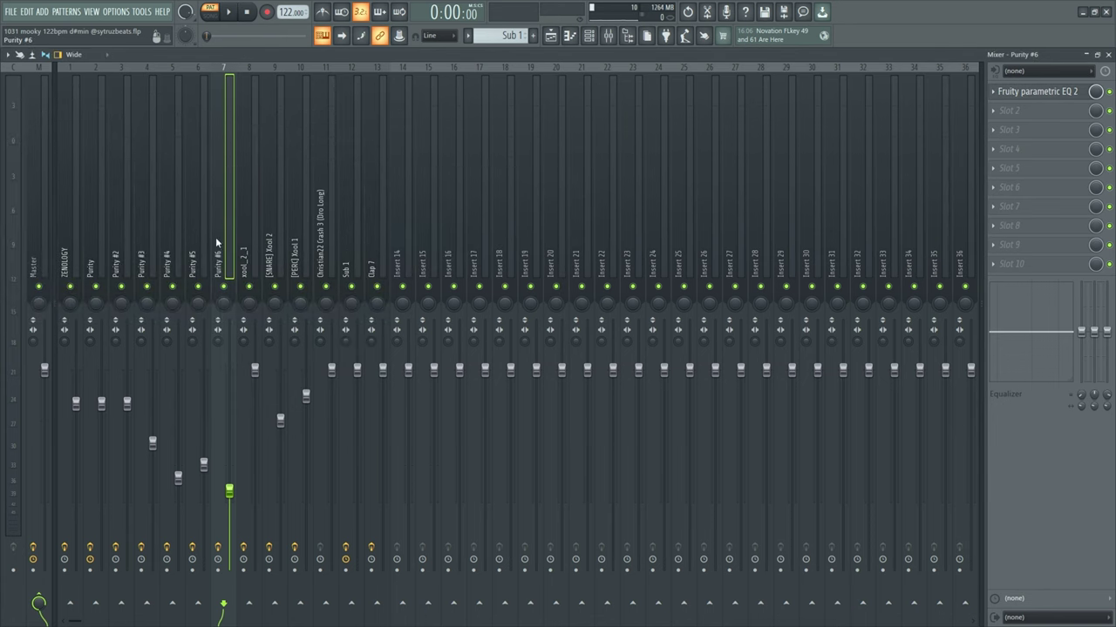
Step: Inspect the inserts through Sub 1, [SNARE] Xool 2 and [PERC] Xool 1, ending on the Master effect chain
click(252, 257)
click(301, 252)
click(328, 247)
click(352, 245)
click(328, 251)
click(298, 254)
click(267, 259)
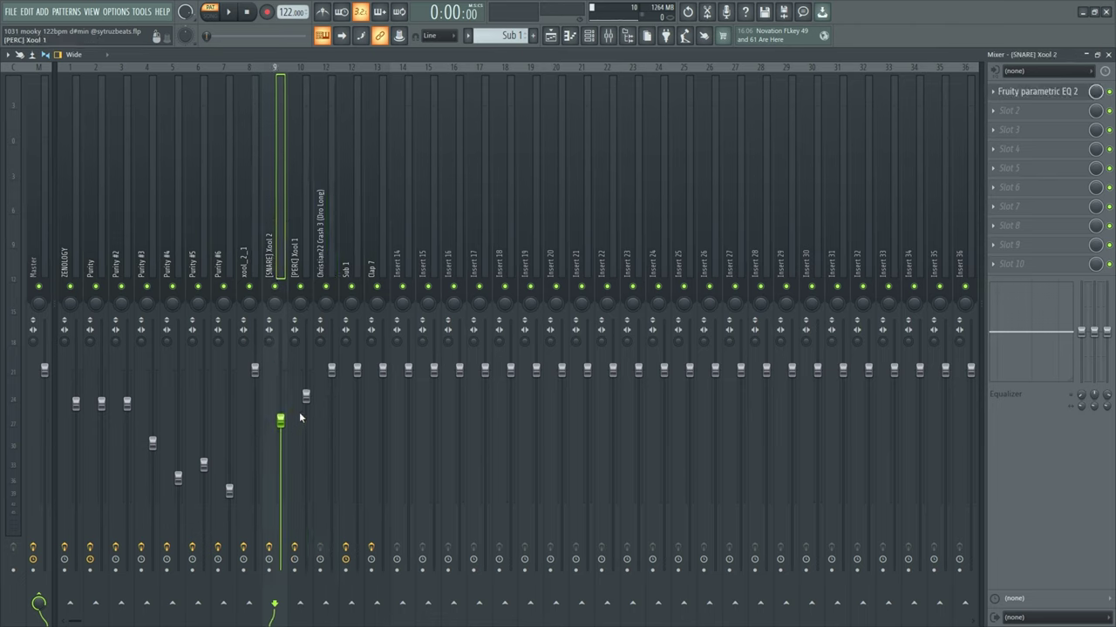
click(299, 259)
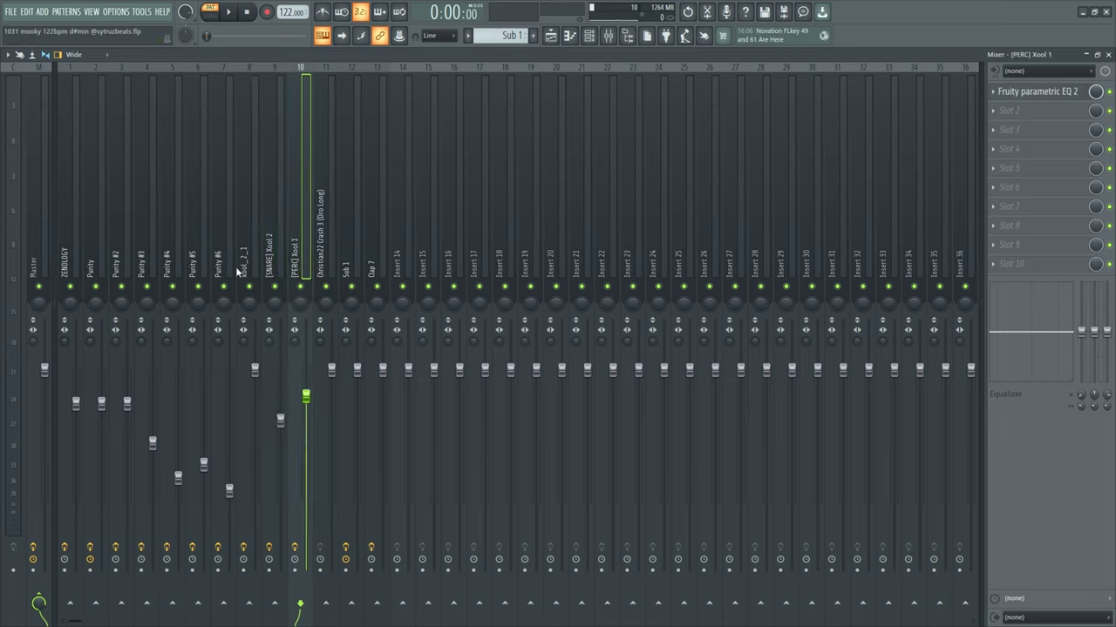
click(35, 257)
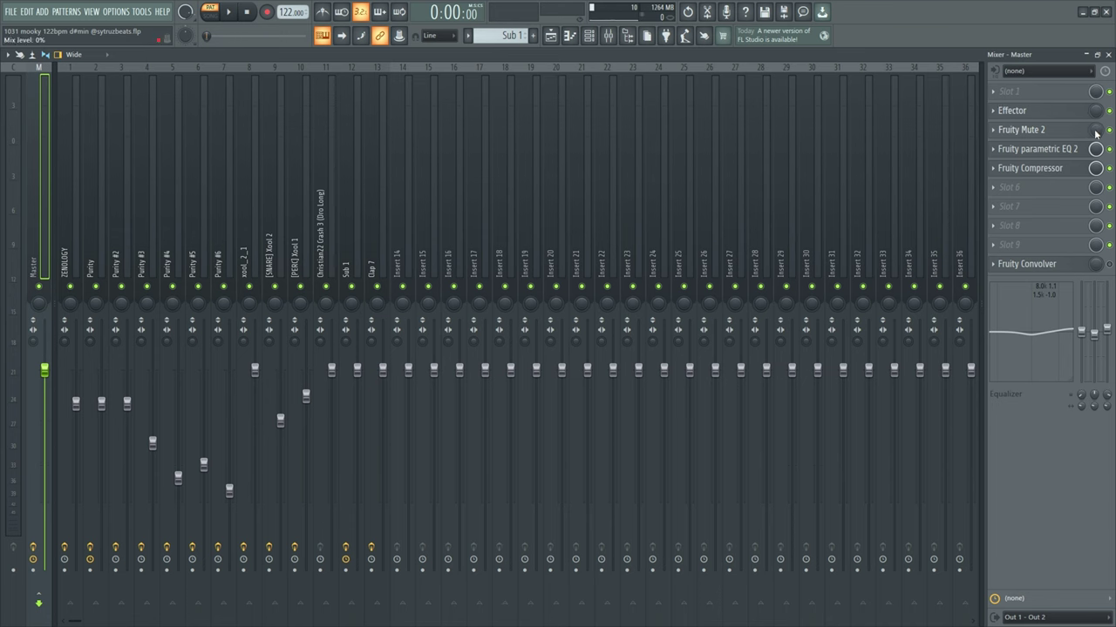
Step: Close the mixer, set the song position to bar 4, and play the song briefly into bar 5
click(1107, 54)
scroll(209, 122, down, 3)
scroll(208, 122, up, 3)
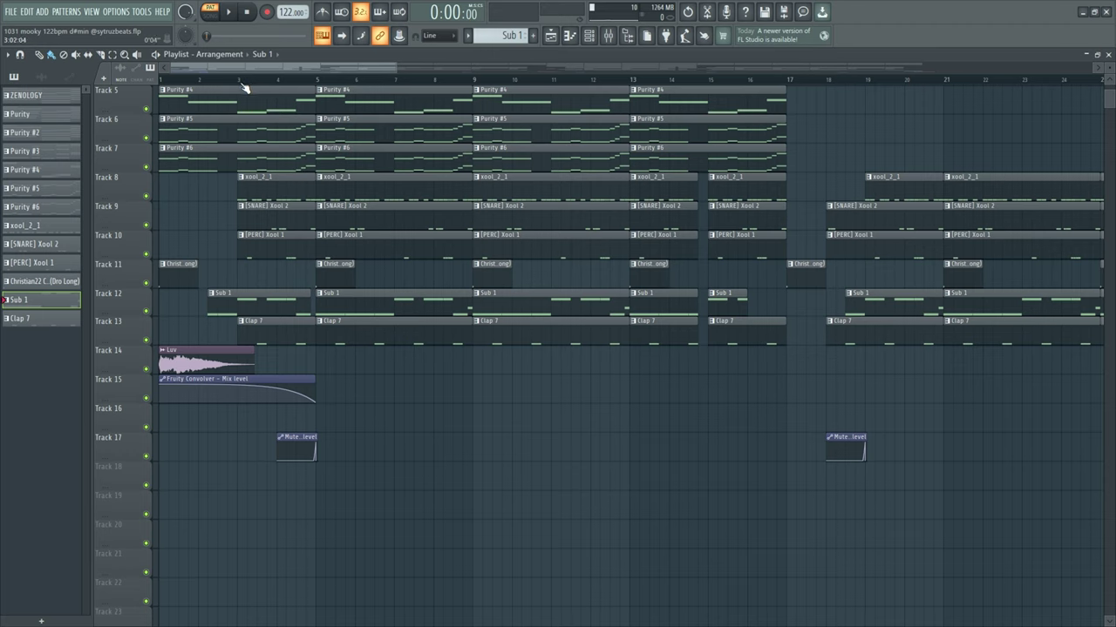
drag(240, 81, 279, 82)
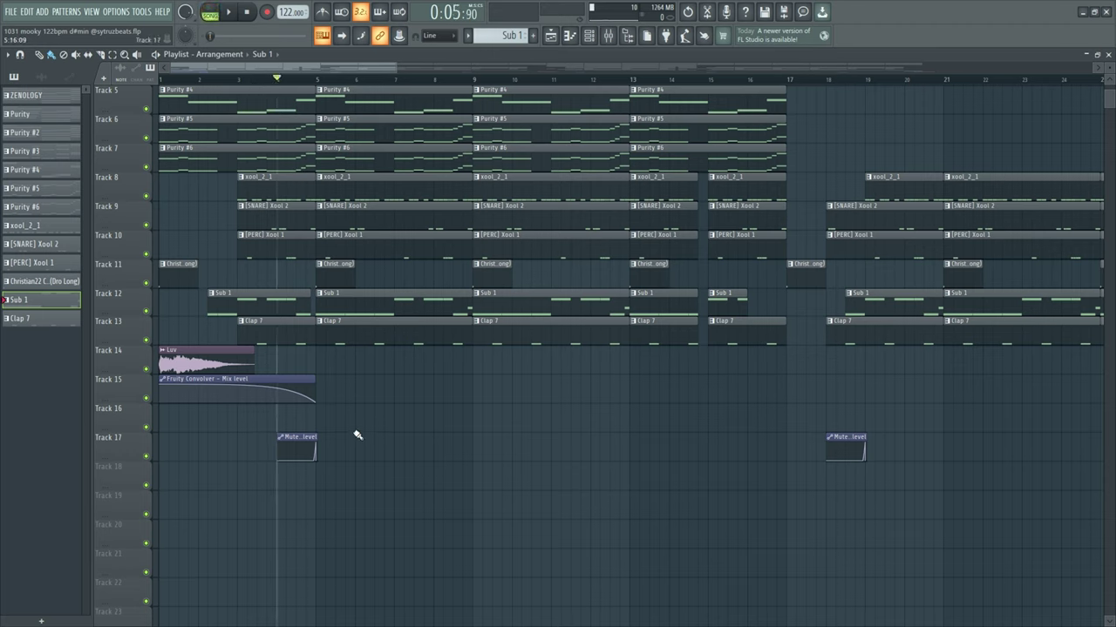
scroll(299, 428, up, 2)
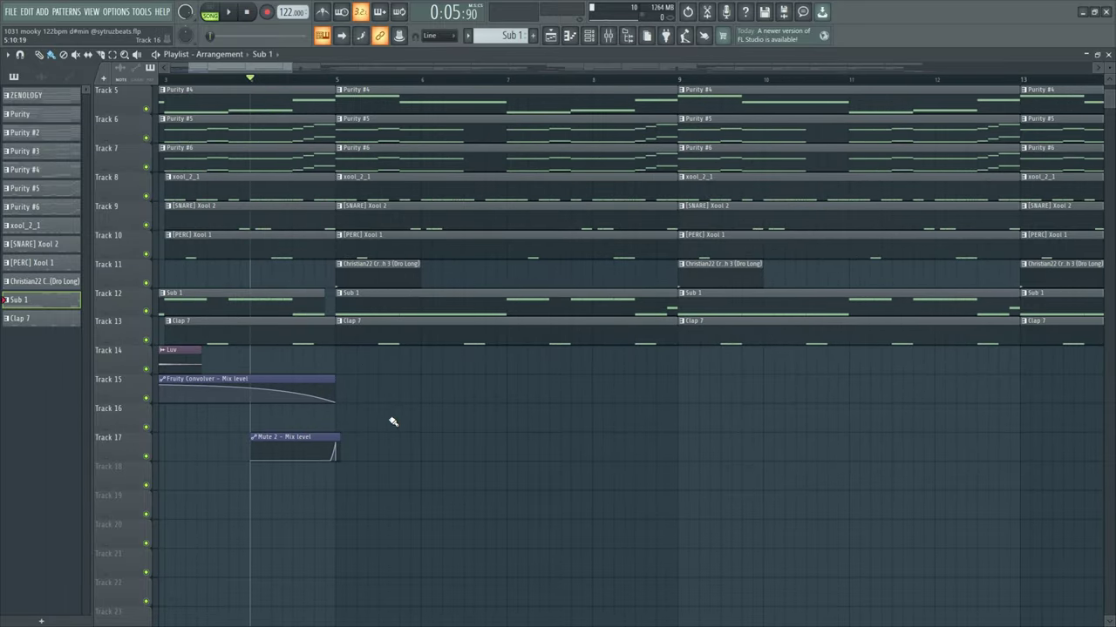
key(space)
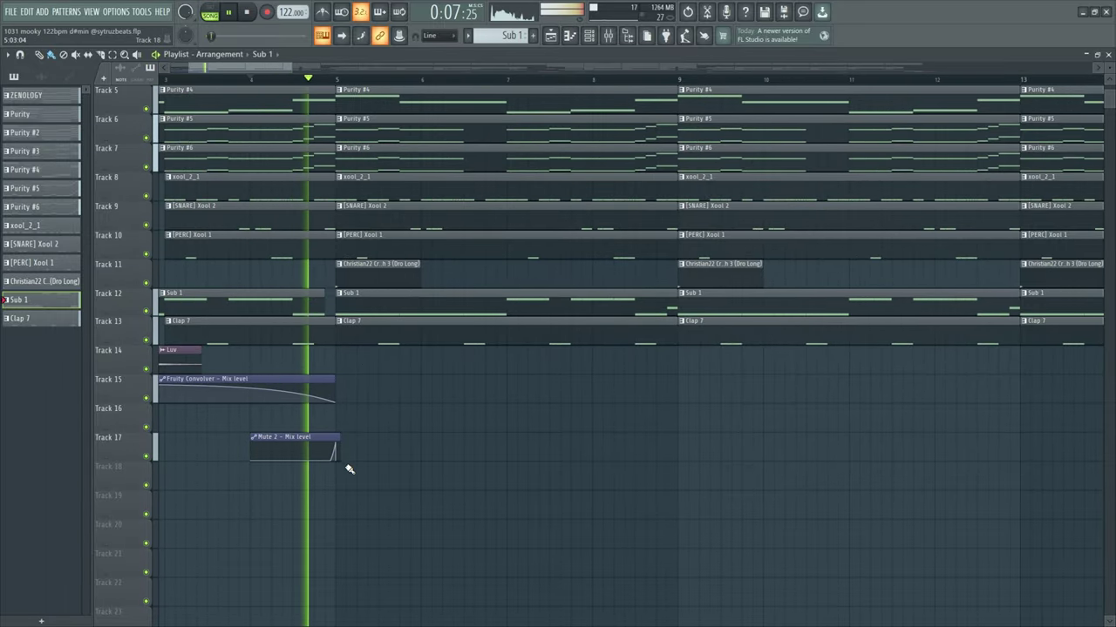
key(space)
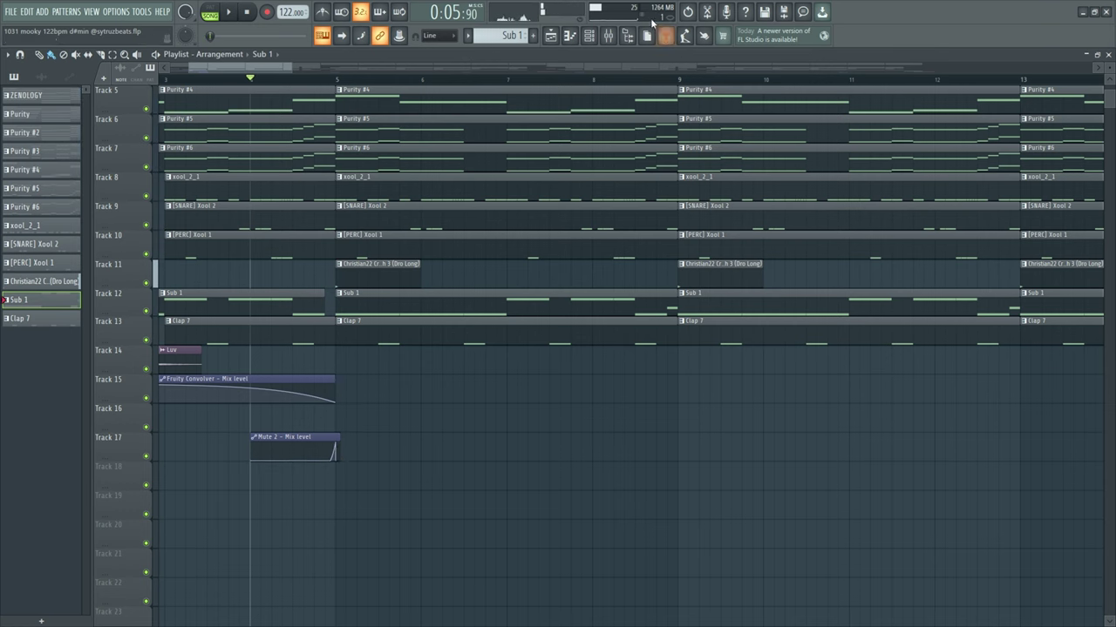
Step: In the Master's parametric EQ 2, cut band 3 to about −4 dB near 403 Hz and nudge band 4 to 616 Hz
click(610, 37)
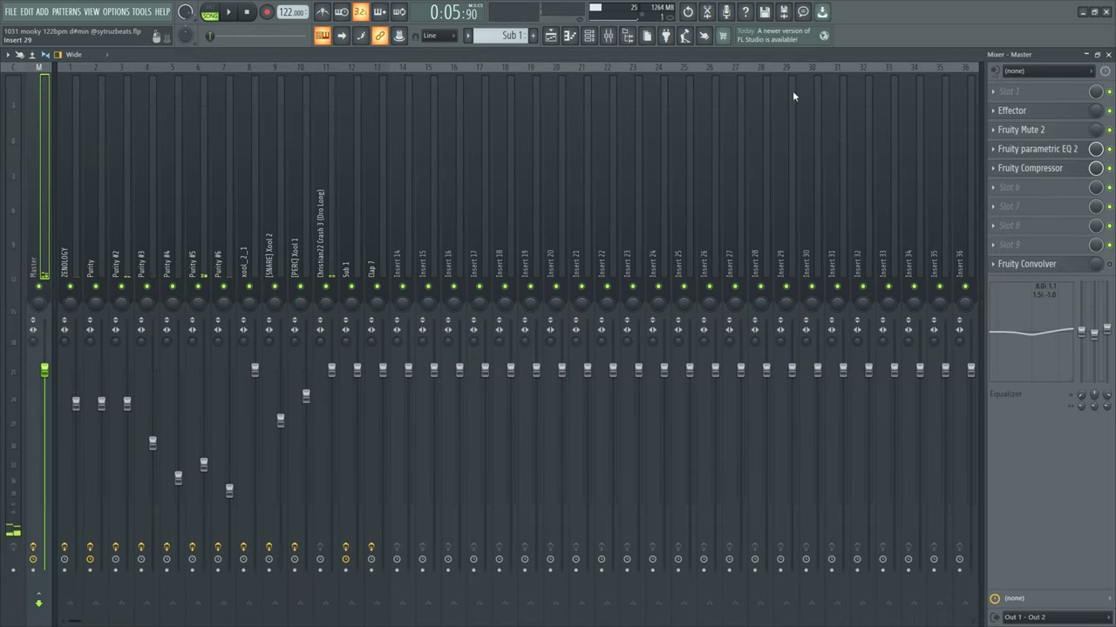
click(1046, 154)
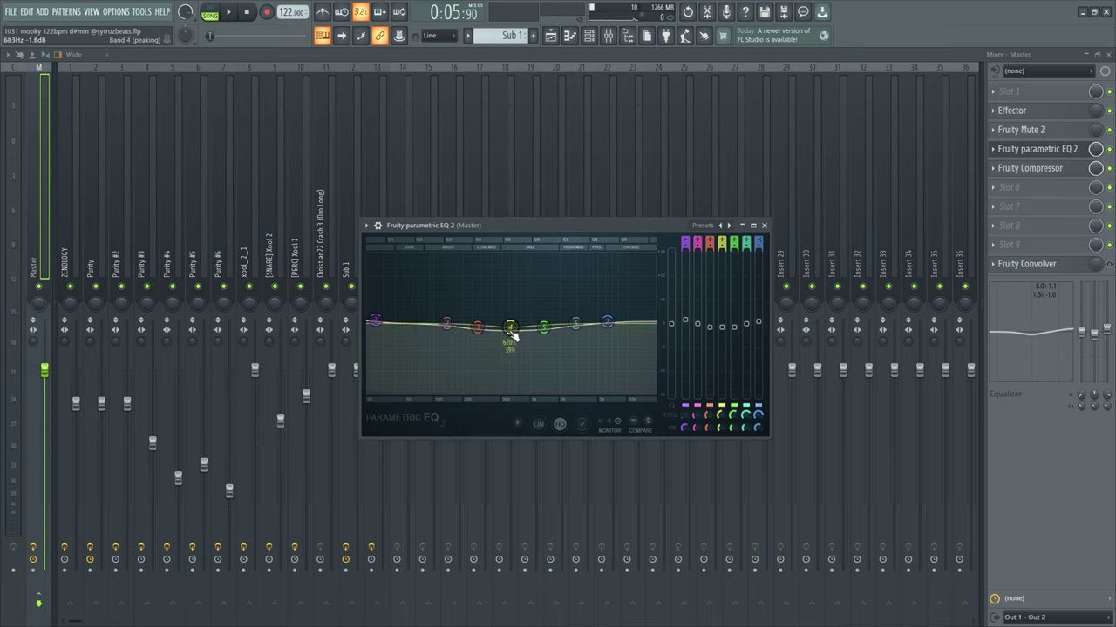
drag(511, 332, 512, 331)
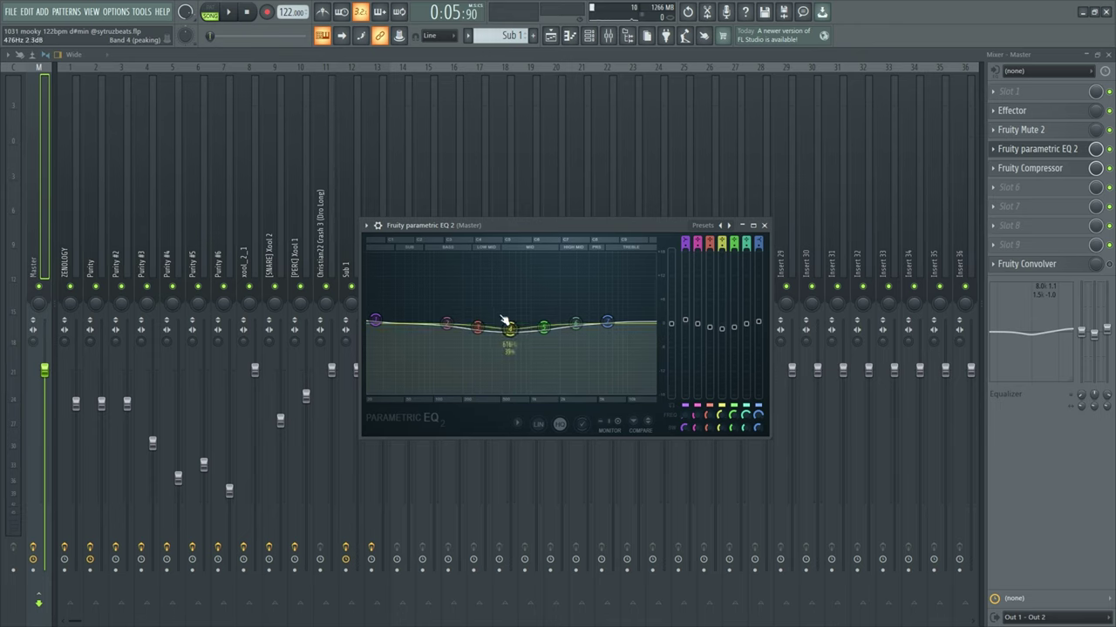
drag(477, 327, 497, 345)
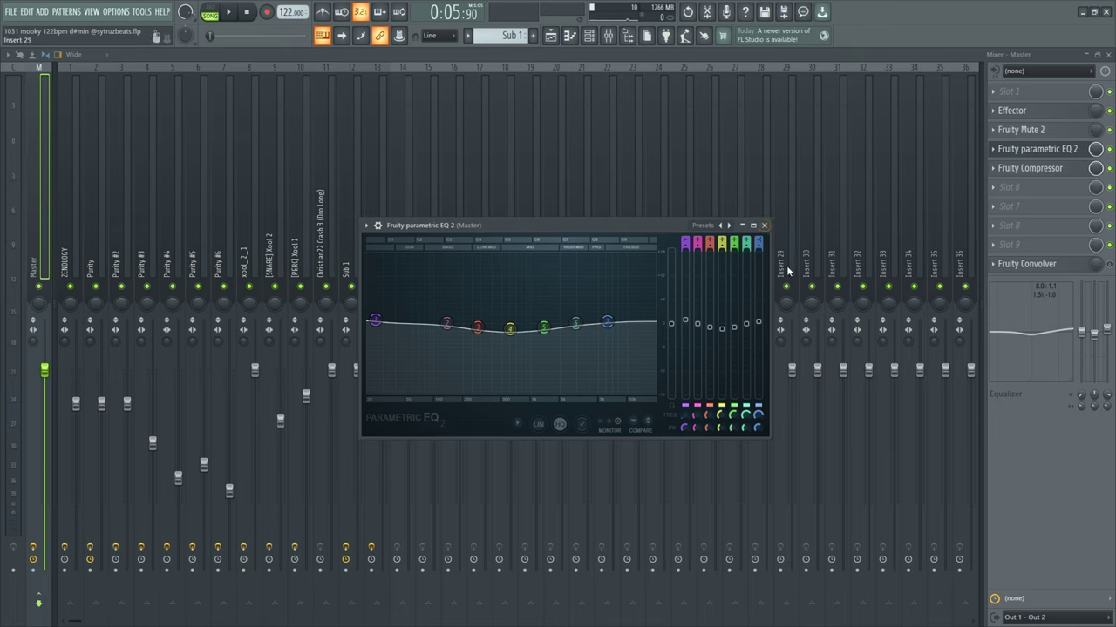
Step: Close the master EQ and bring up the master Fruity Compressor window, moved into view
click(764, 225)
click(1050, 168)
mouse_move(582, 219)
mouse_down()
mouse_move(610, 229)
mouse_move(561, 221)
mouse_up()
Step: Collapse, expand and reposition the master Fruity Compressor window, then close it
double_click(561, 221)
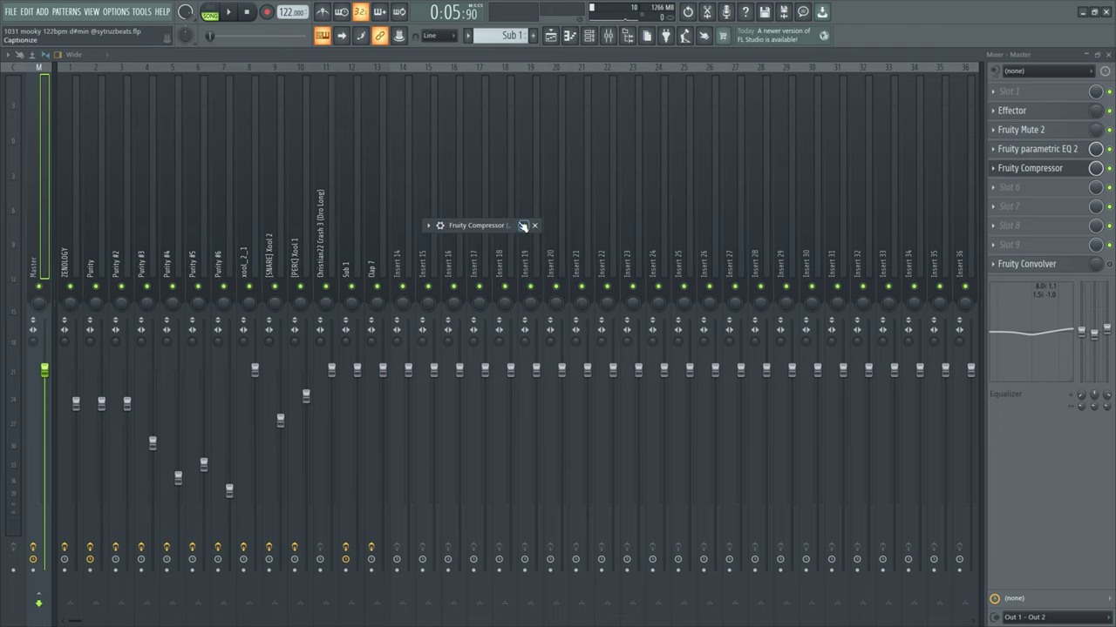
double_click(435, 222)
drag(435, 220, 651, 251)
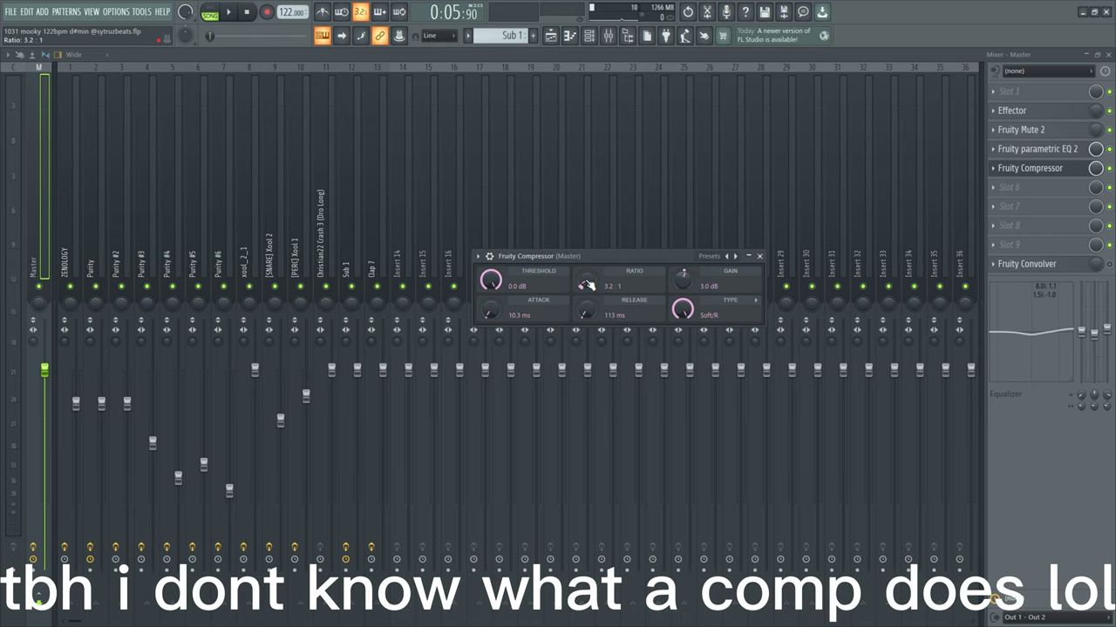
drag(601, 255, 579, 277)
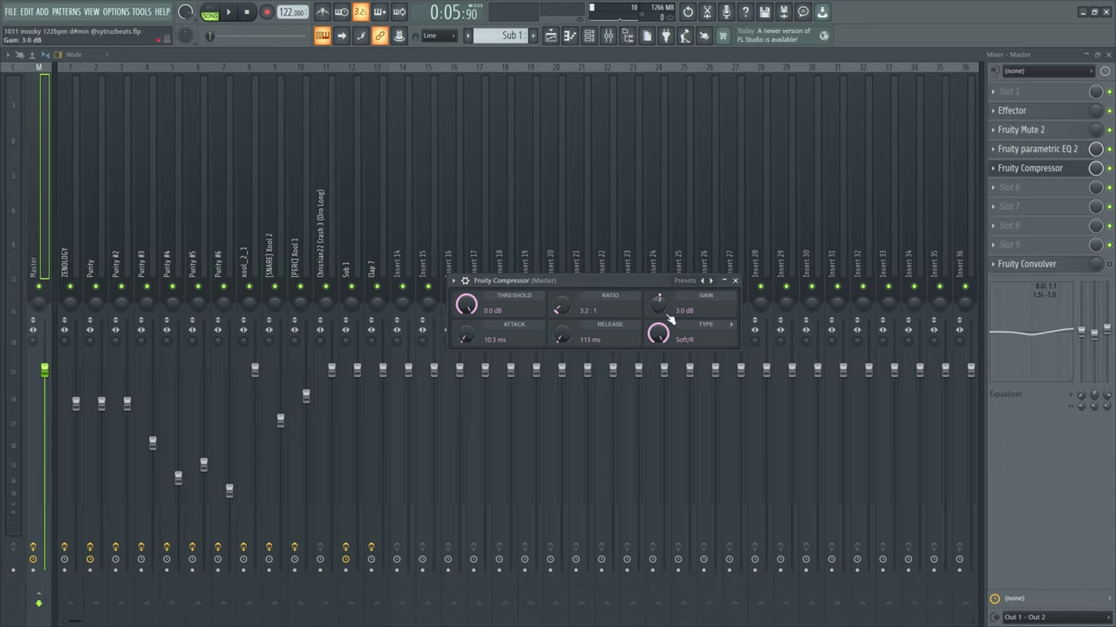
click(735, 282)
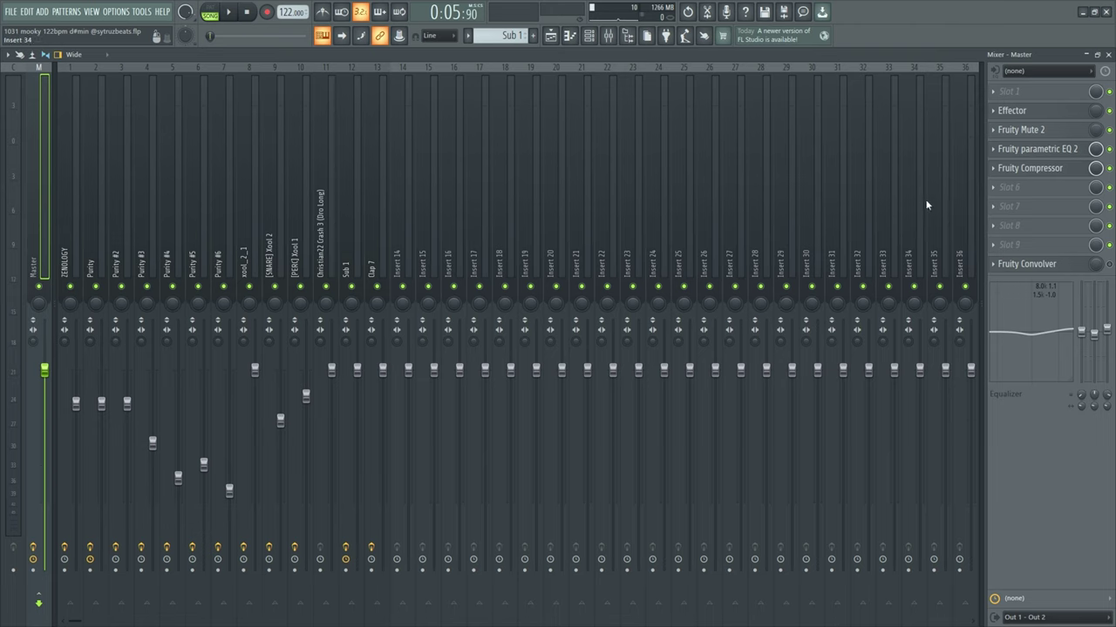
click(1056, 170)
click(734, 282)
Step: Check the master Fruity Convolver reverb, then leave the mixer for the Sub 1 piano roll
click(1026, 263)
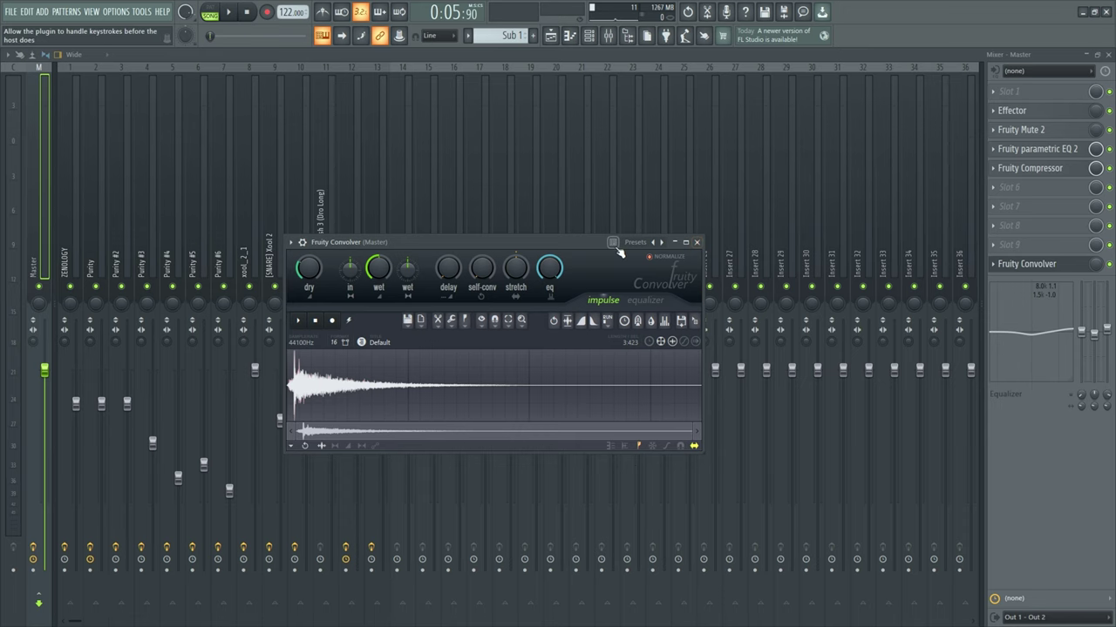
click(696, 242)
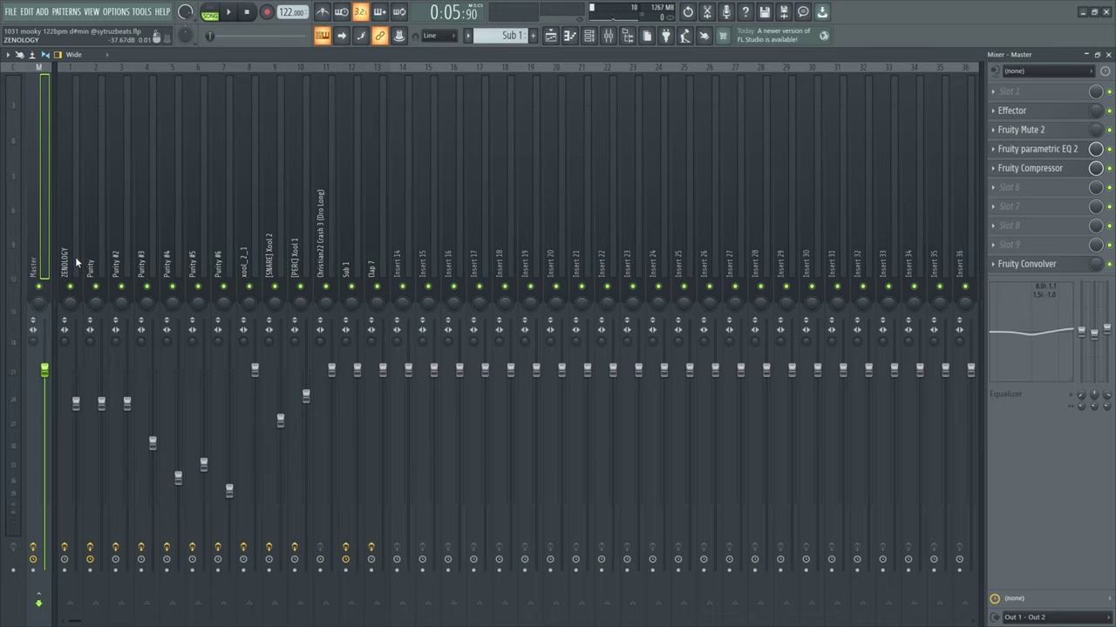
click(550, 35)
Step: In the zoomed-out Playlist, solo the Track 16 riser and play it from bar 40
click(560, 41)
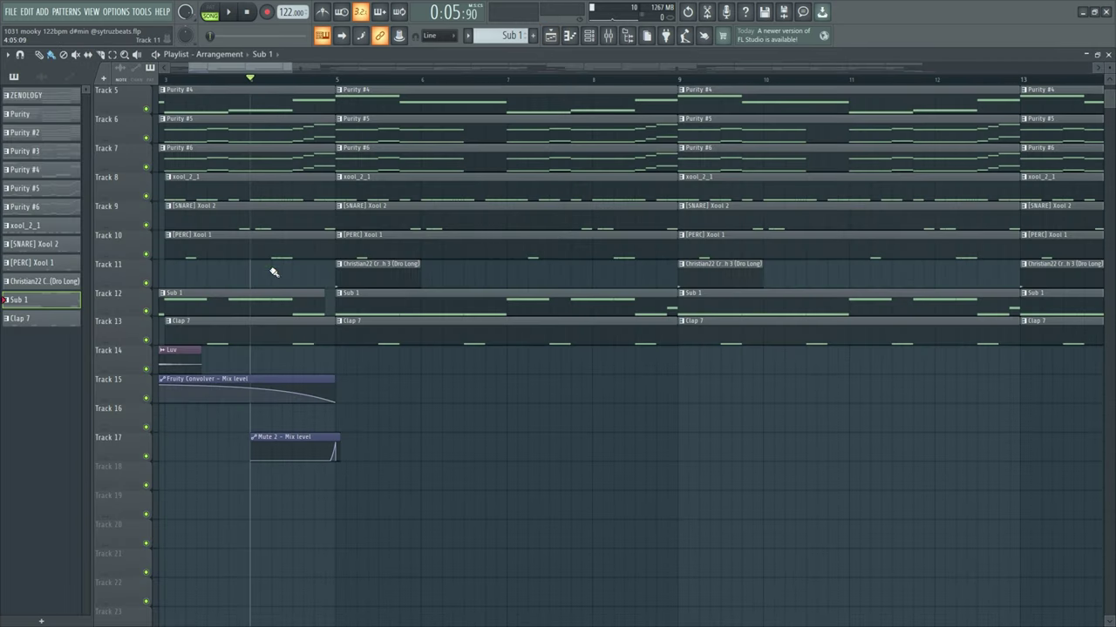
scroll(185, 88, down, 2)
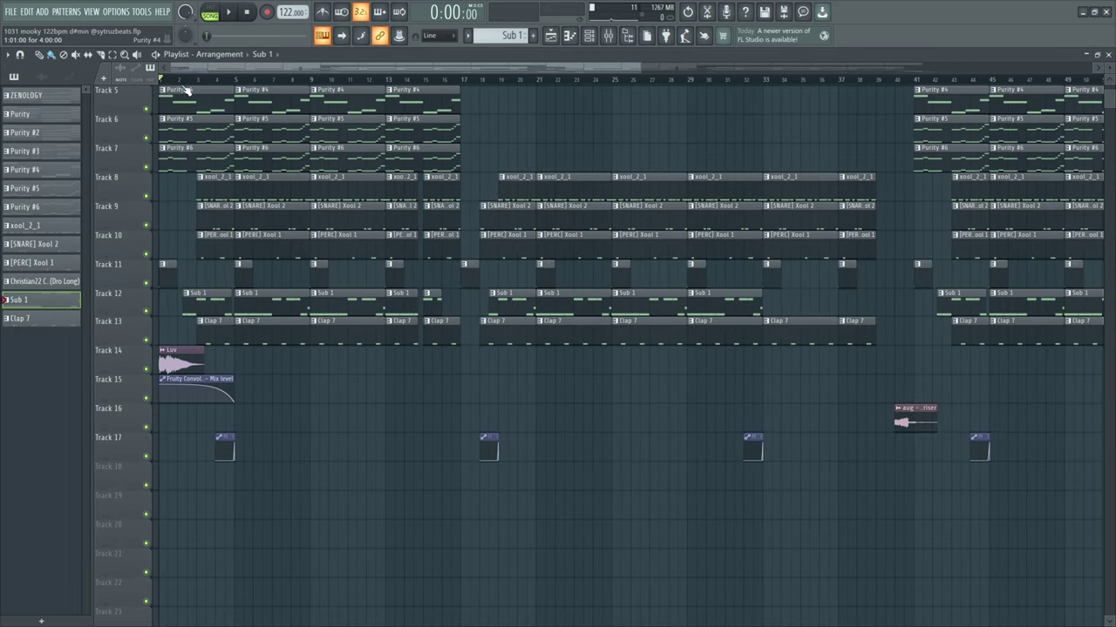
scroll(124, 91, up, 3)
scroll(424, 308, down, 3)
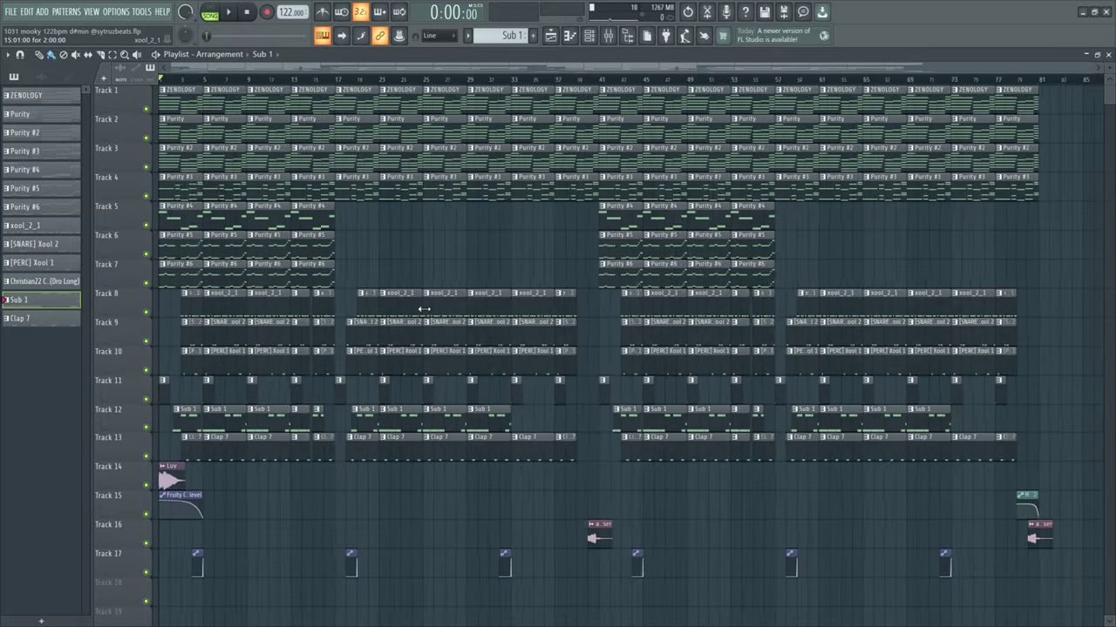
scroll(425, 309, down, 3)
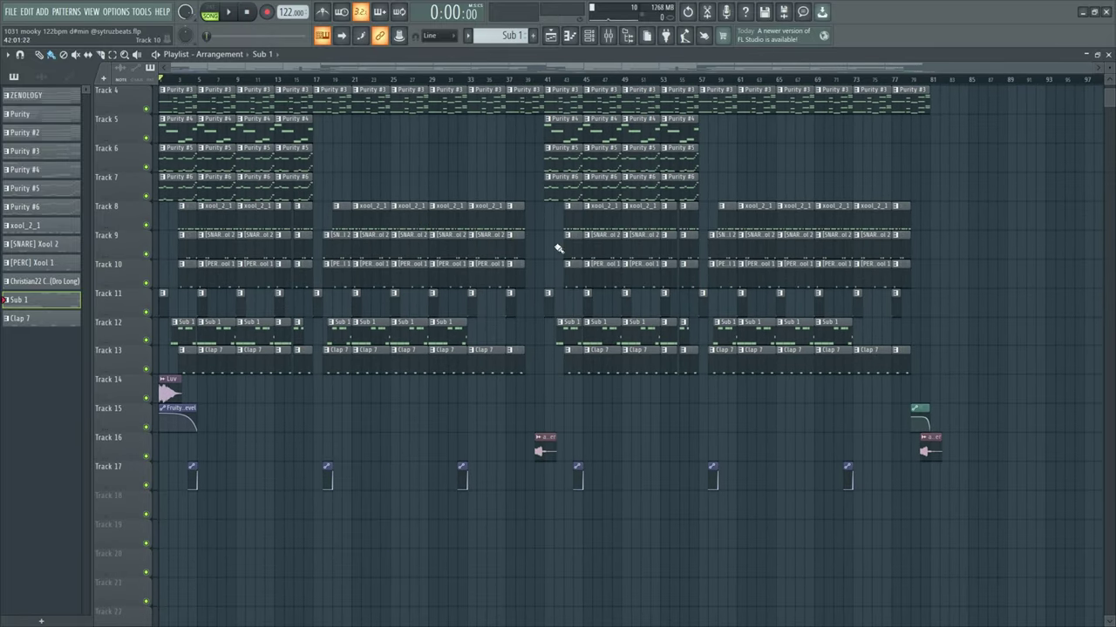
click(536, 80)
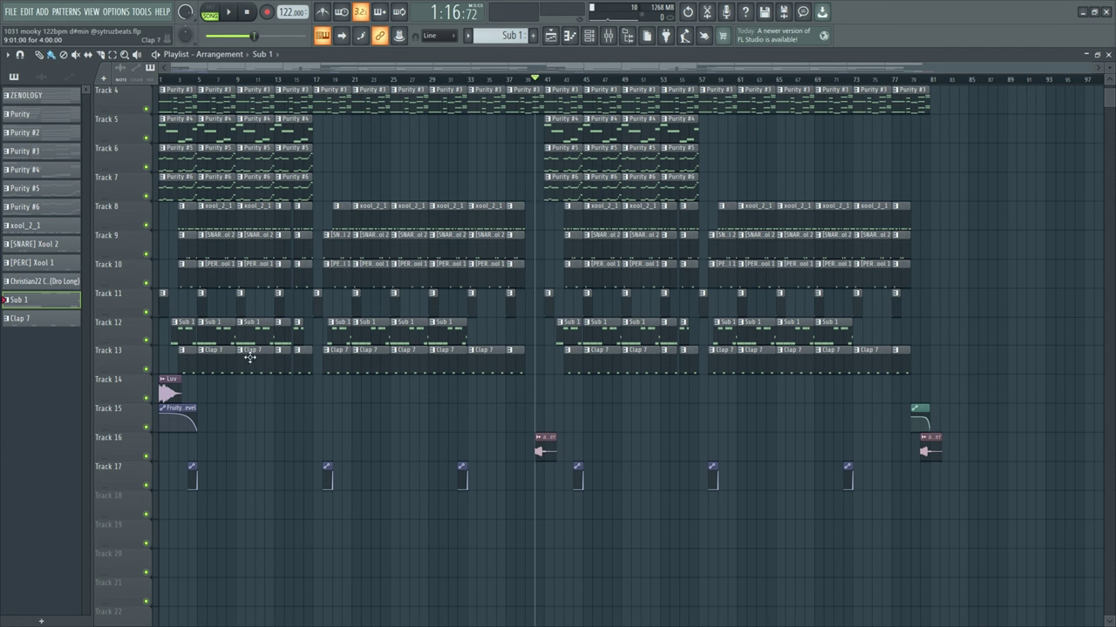
right_click(146, 457)
key(space)
key(space)
Step: Switch the solo to the Track 14 Luv sample, then unsolo everything at bar 1
right_click(146, 457)
right_click(147, 399)
click(163, 80)
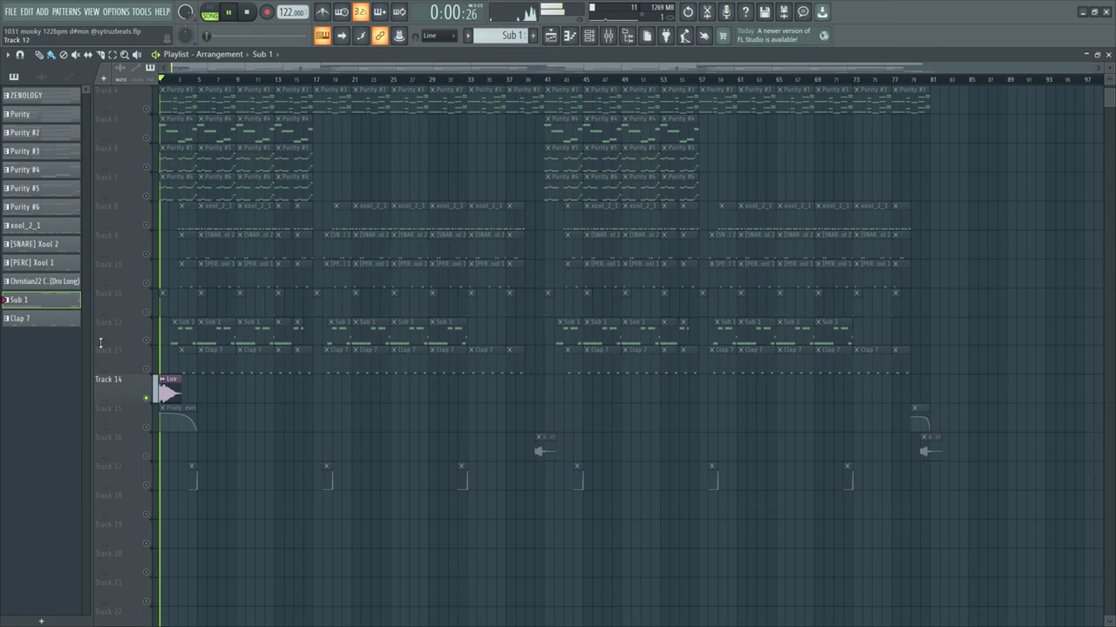
right_click(146, 398)
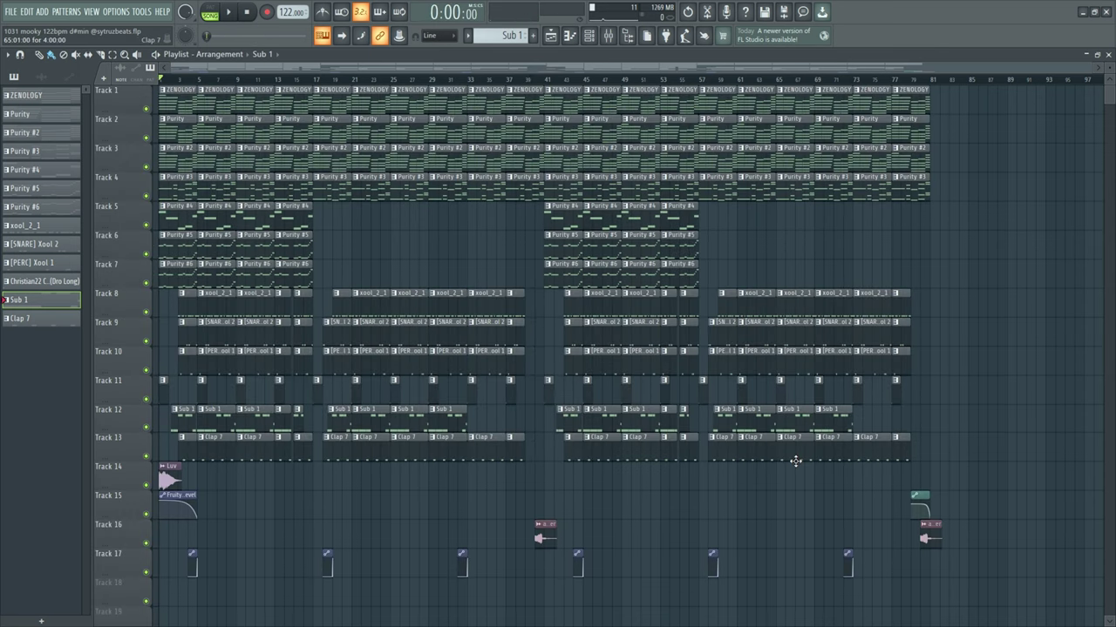